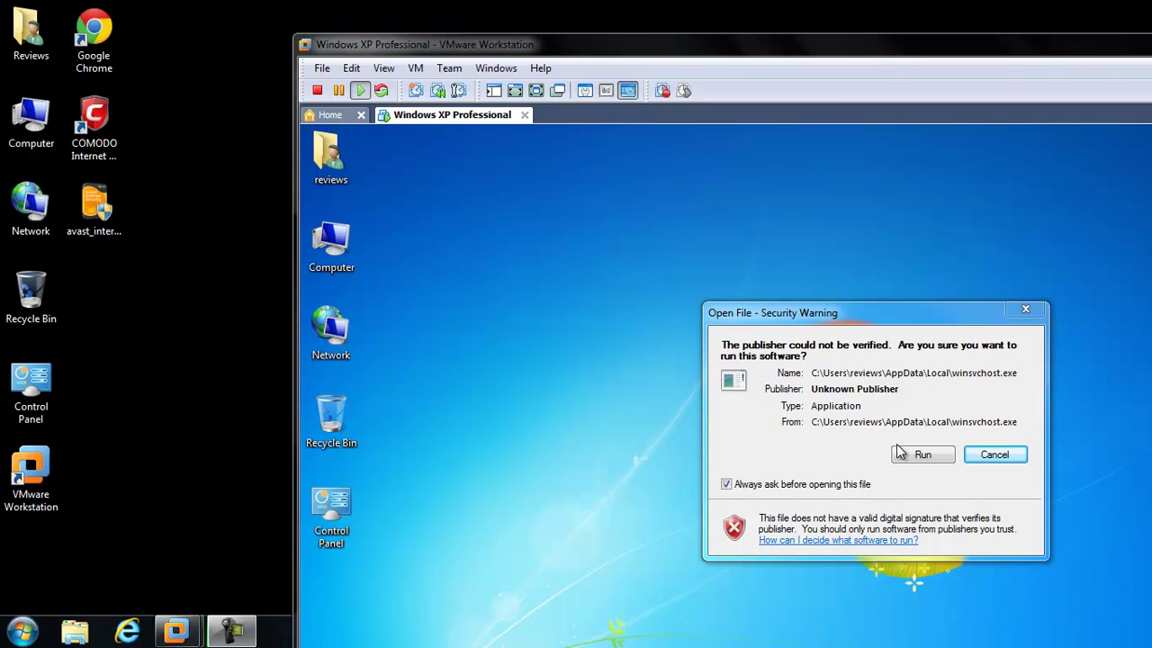
Copy the avast installer from the host desktop into the Windows 7 virtual machine.
click(95, 205)
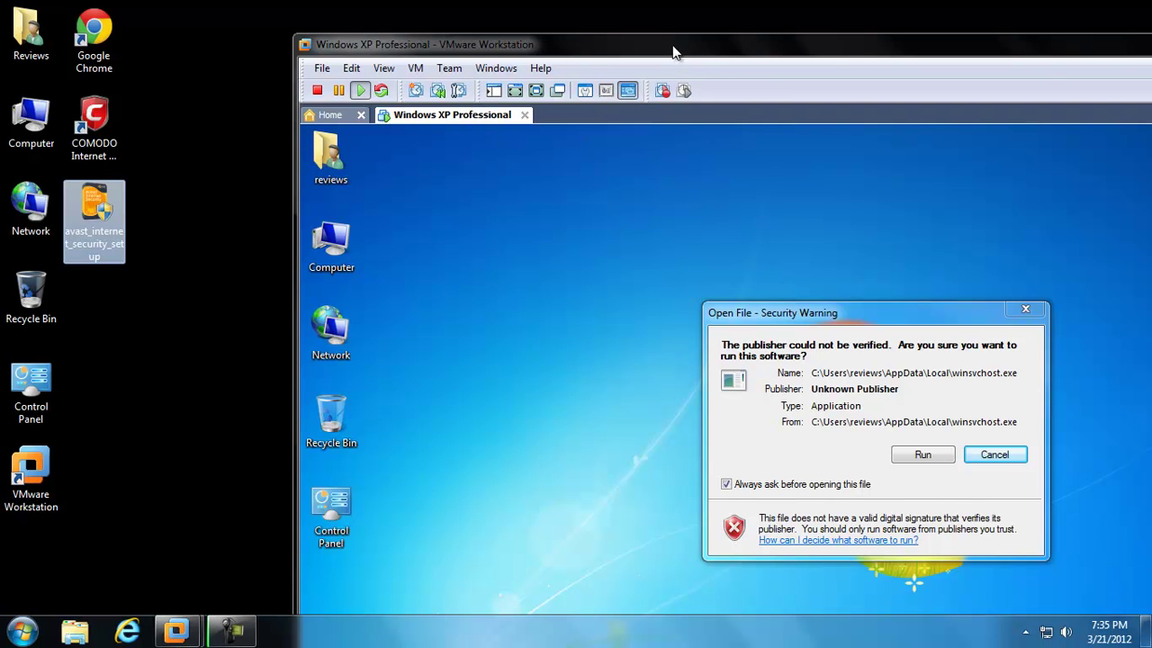
drag(673, 52, 639, 39)
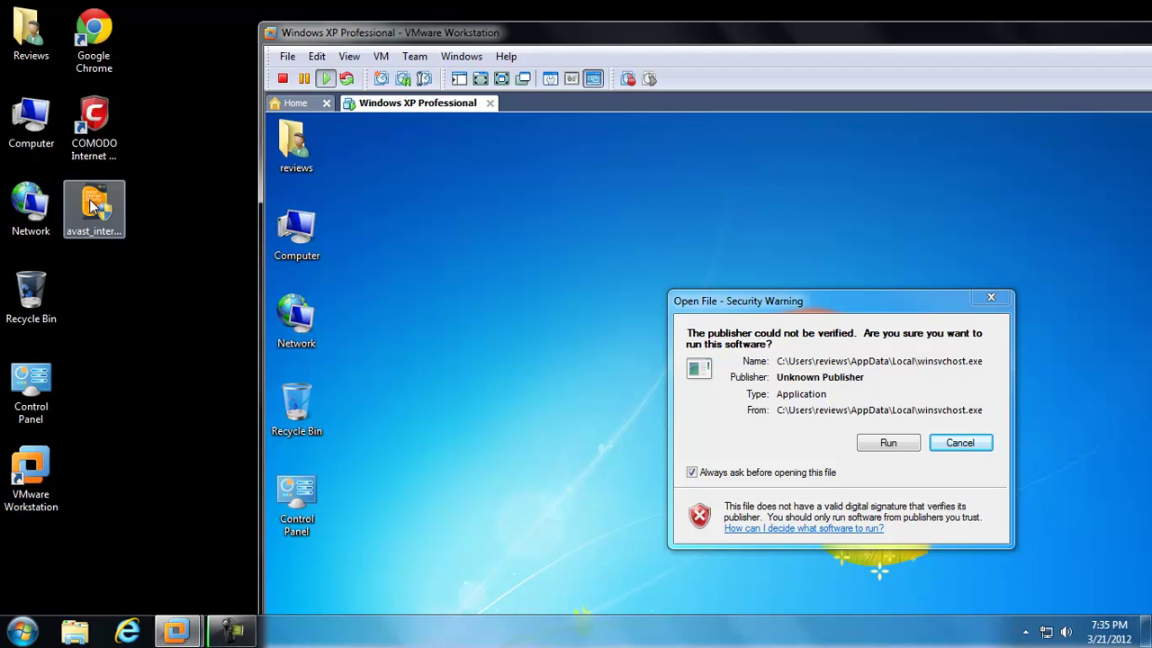
click(106, 225)
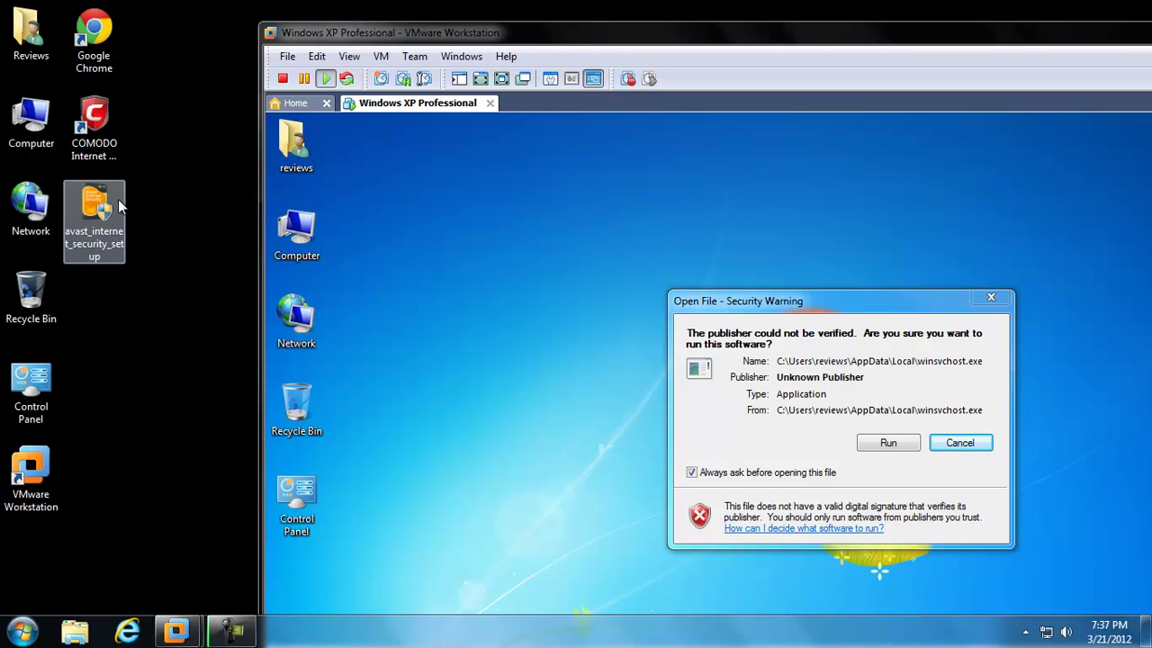
drag(93, 218, 121, 264)
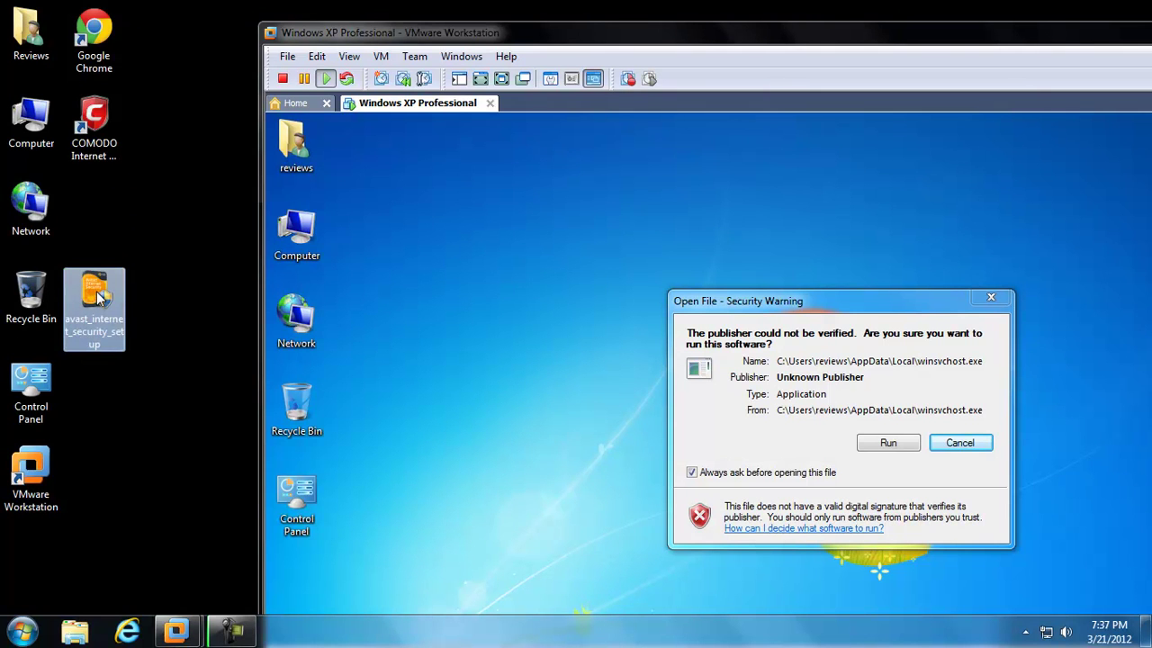
drag(101, 297, 469, 183)
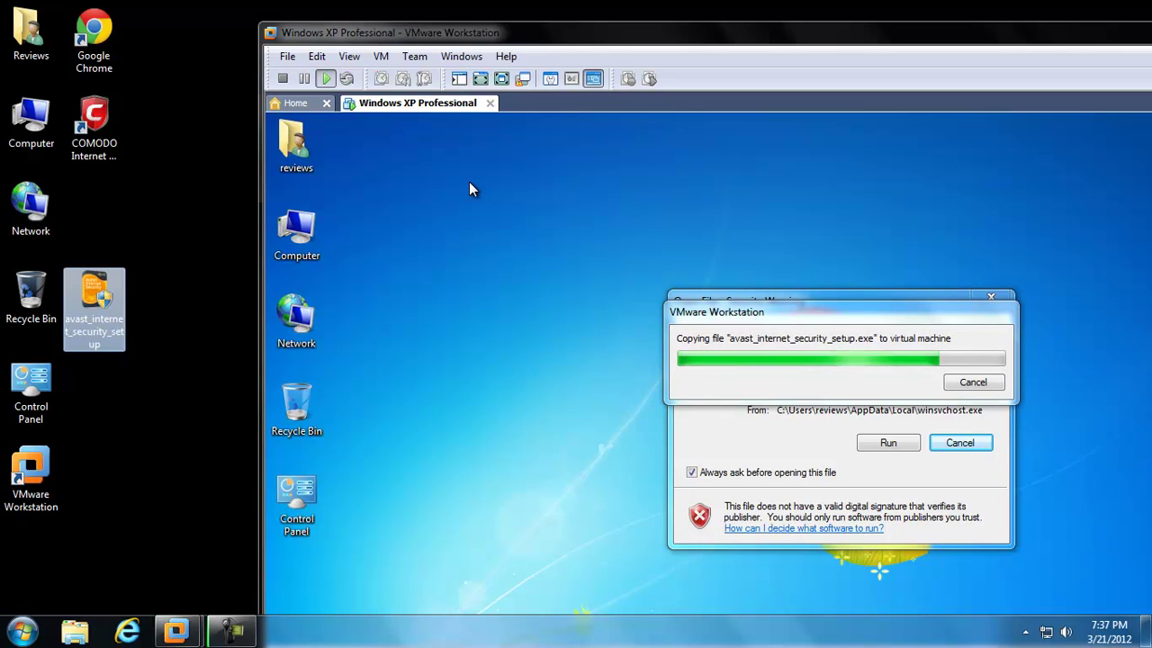
Show the VM full screen and cancel the unsigned winsvchost.exe security warning.
click(500, 78)
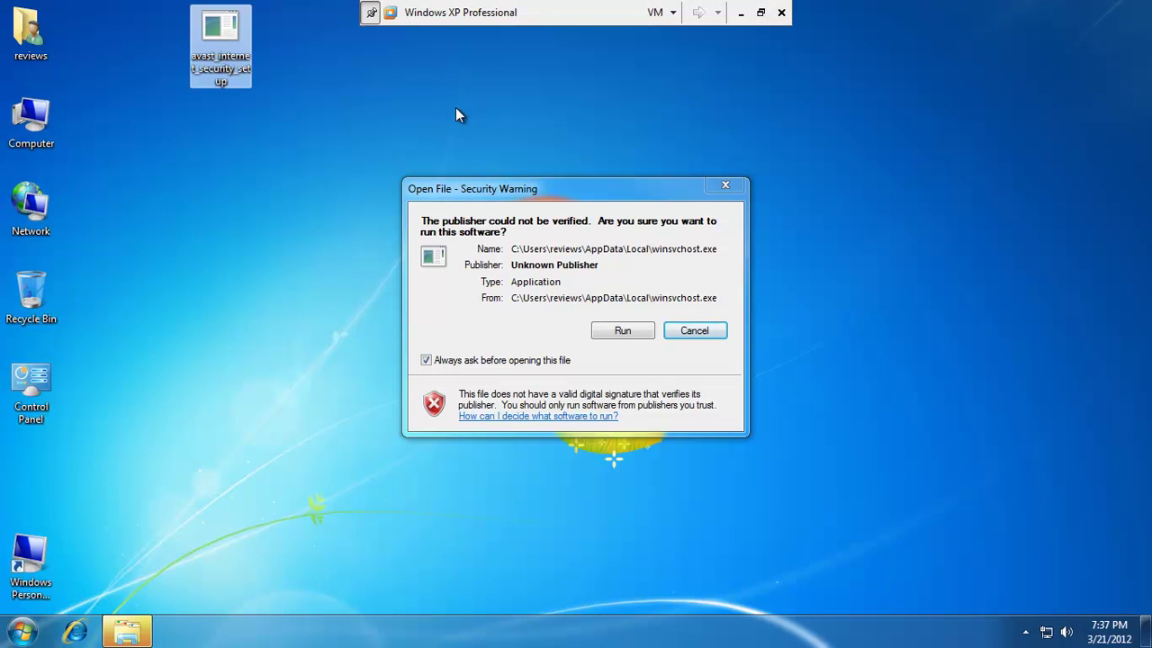
click(601, 202)
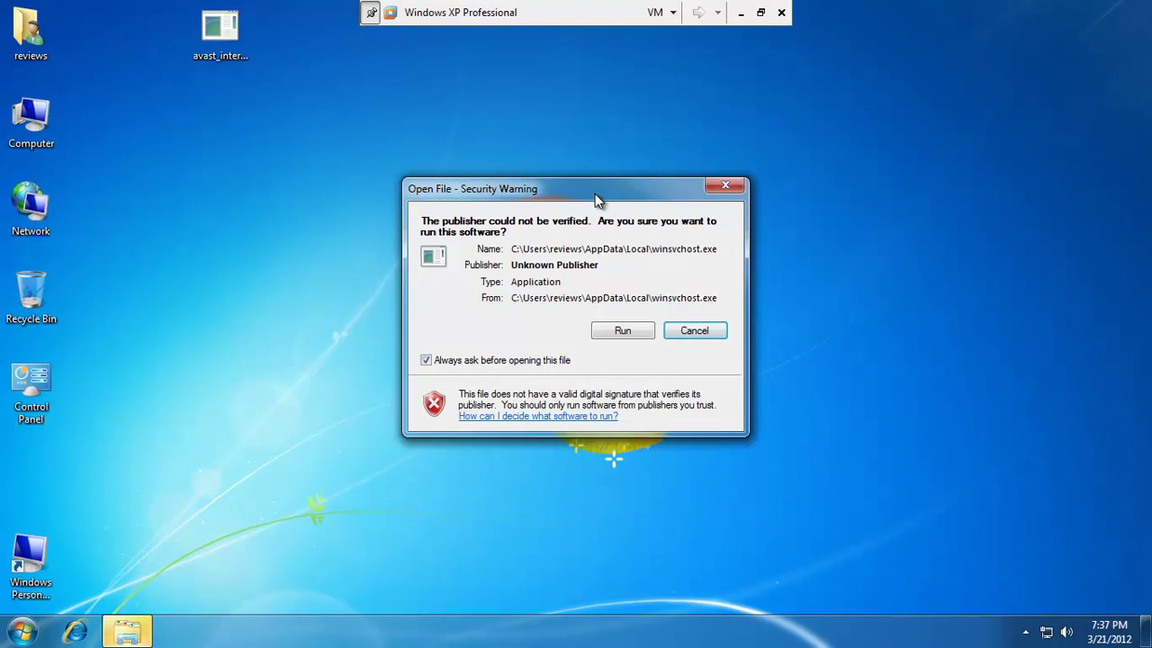
drag(603, 189, 519, 170)
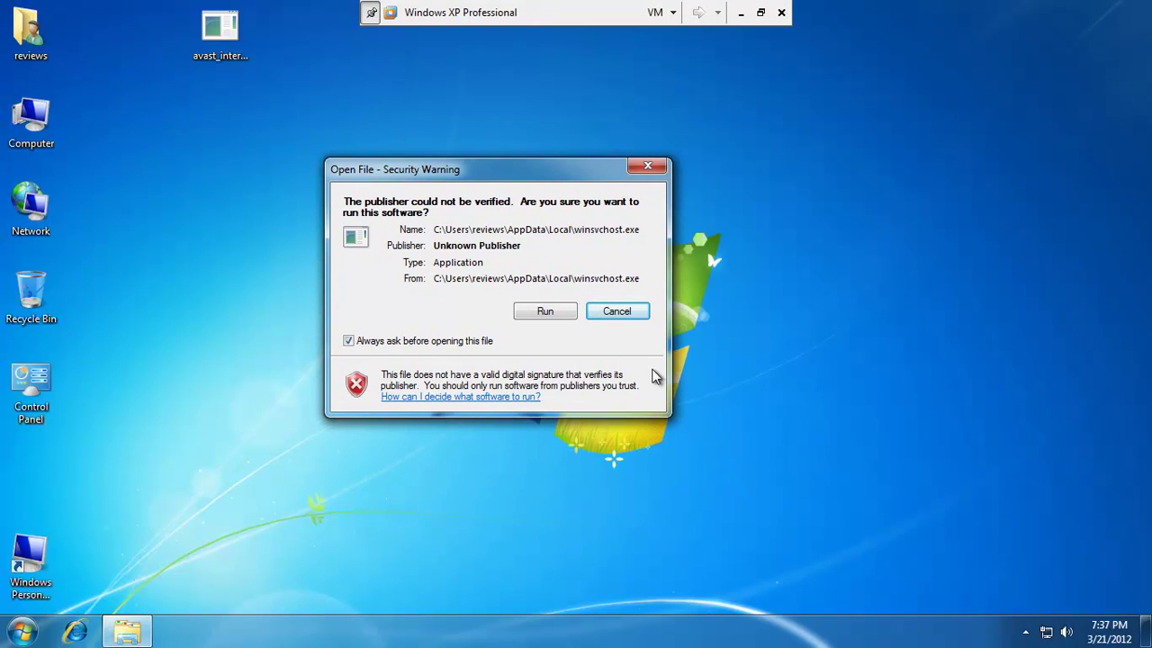
click(637, 314)
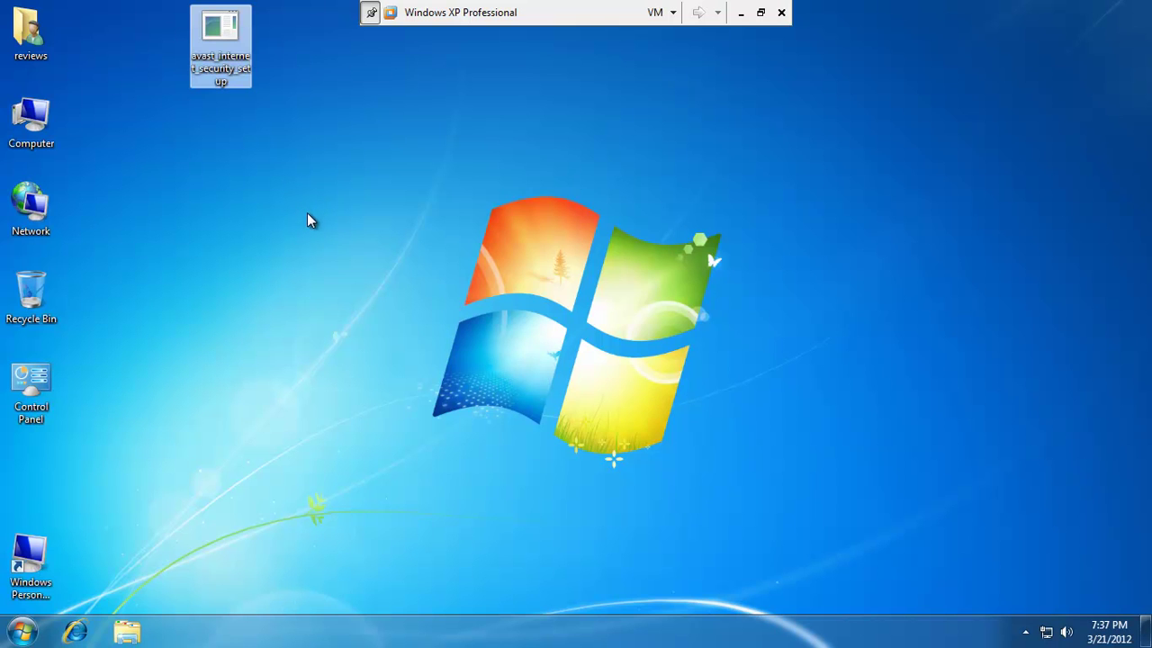
click(384, 640)
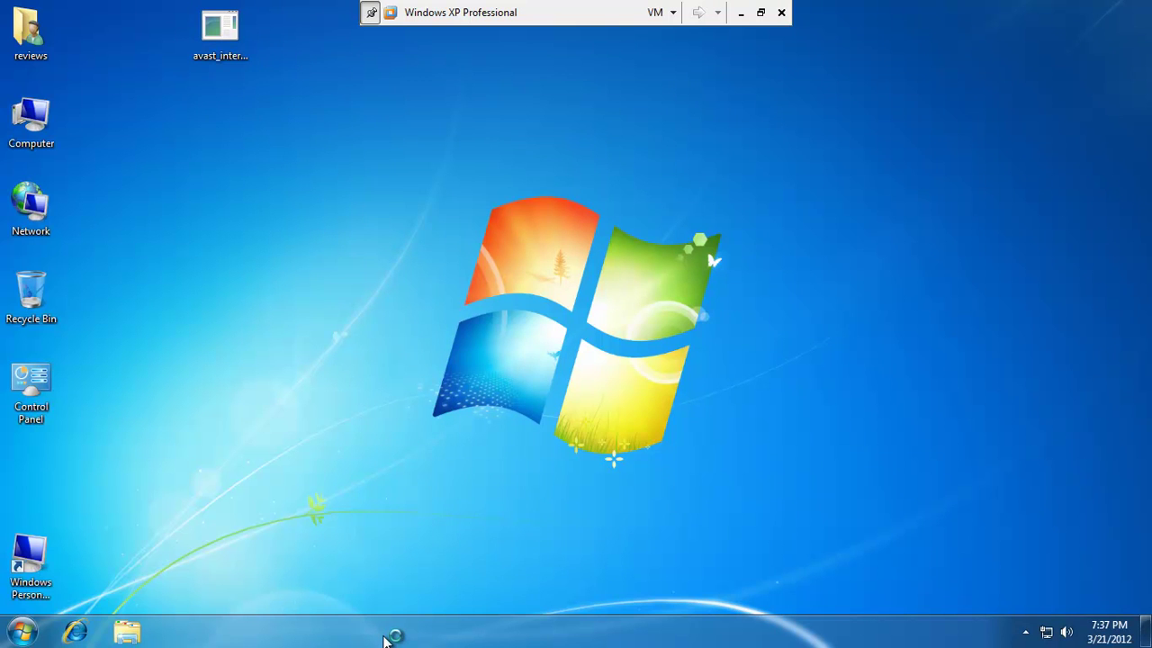
right_click(384, 641)
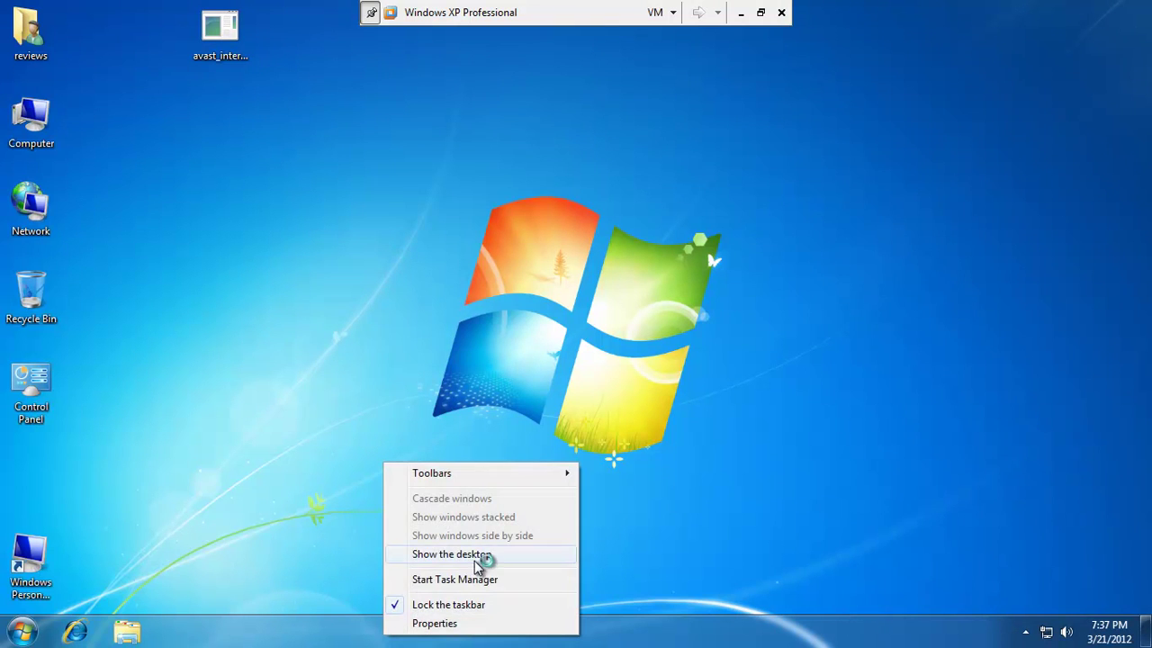
click(487, 581)
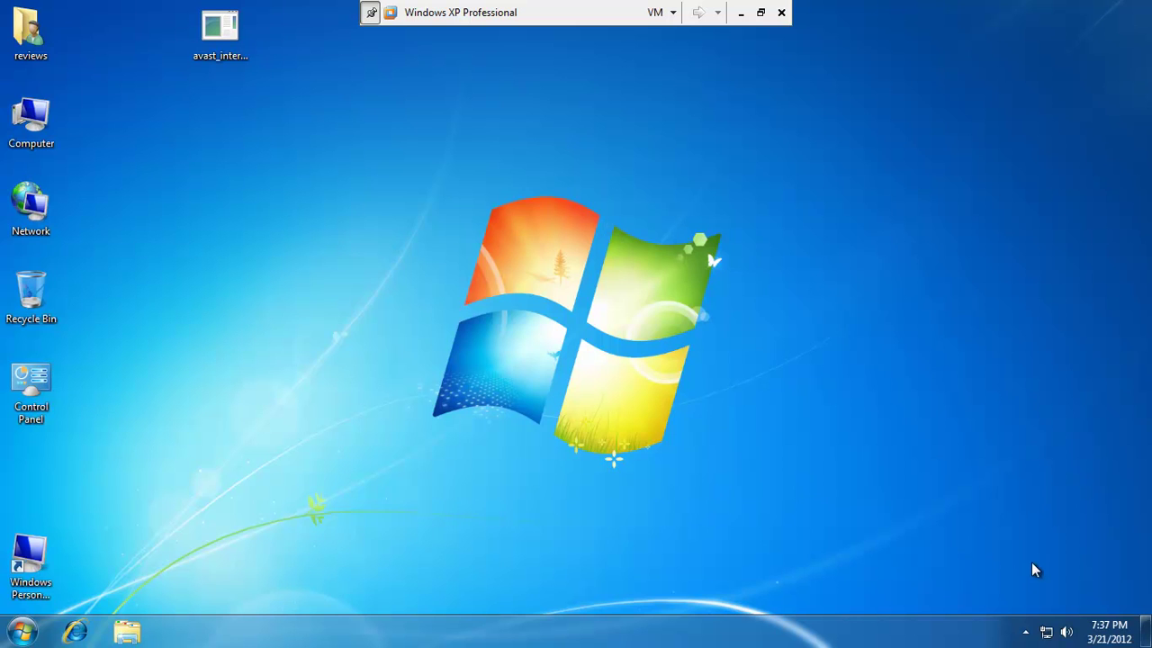
click(1025, 633)
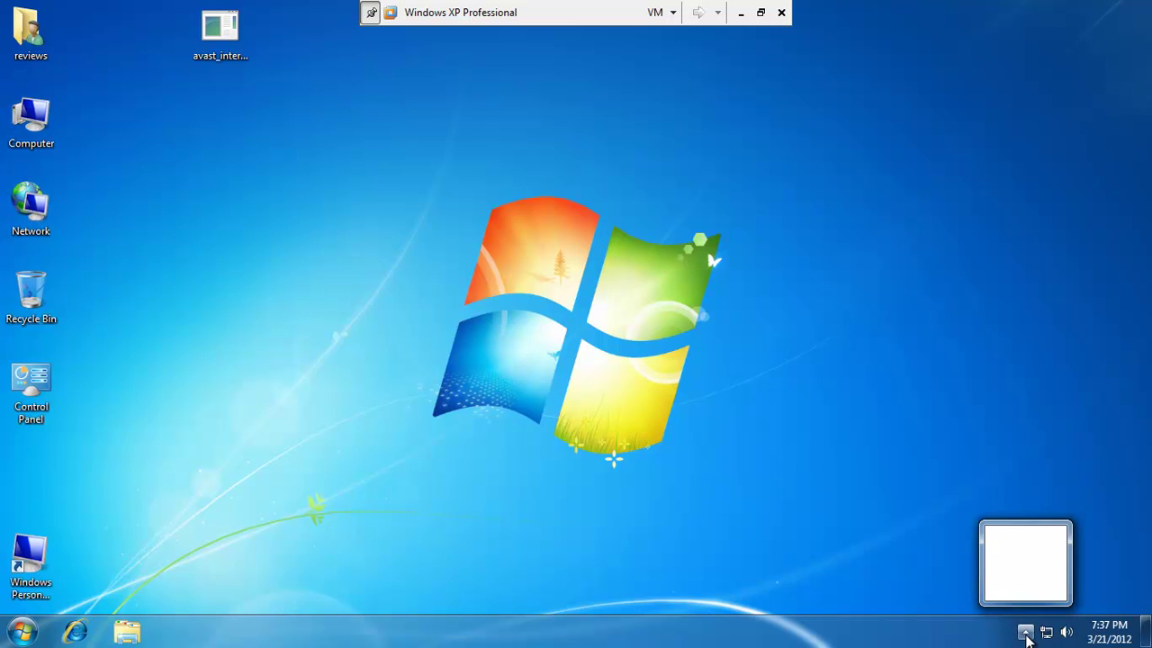
click(709, 385)
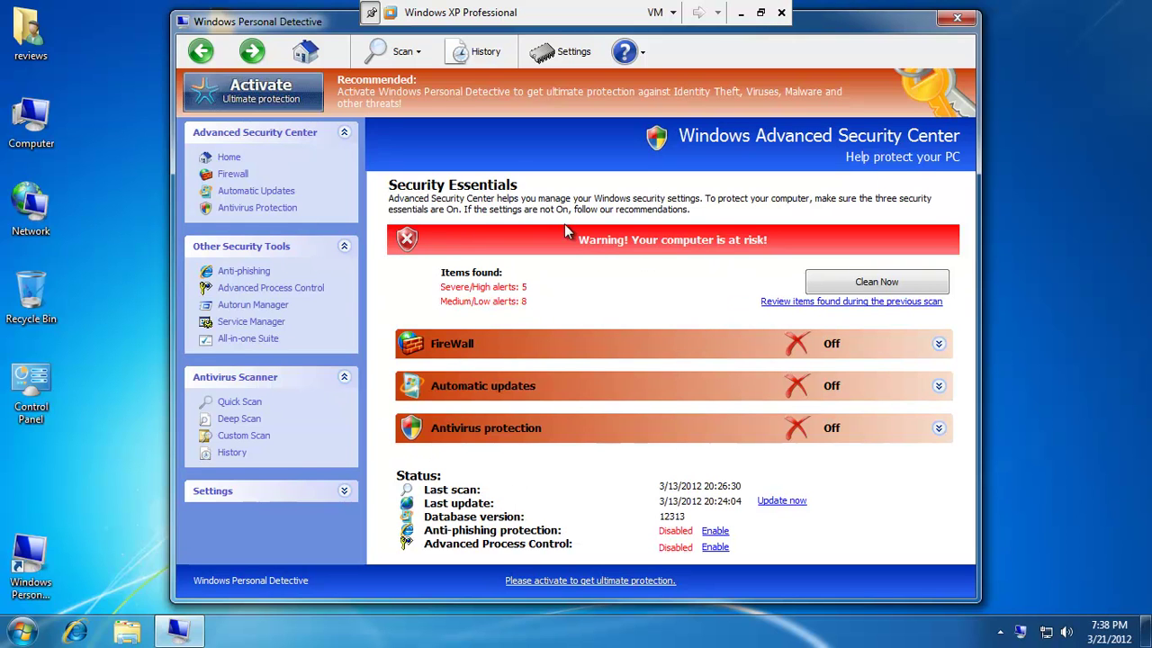
click(959, 18)
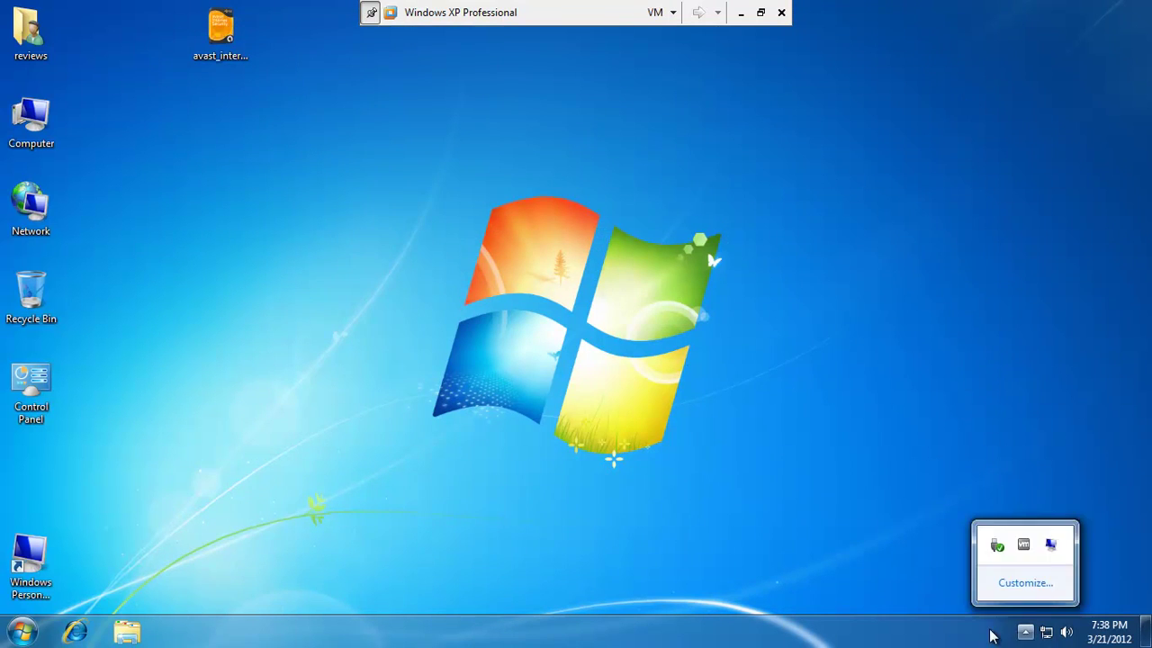
click(1000, 632)
click(229, 139)
click(221, 41)
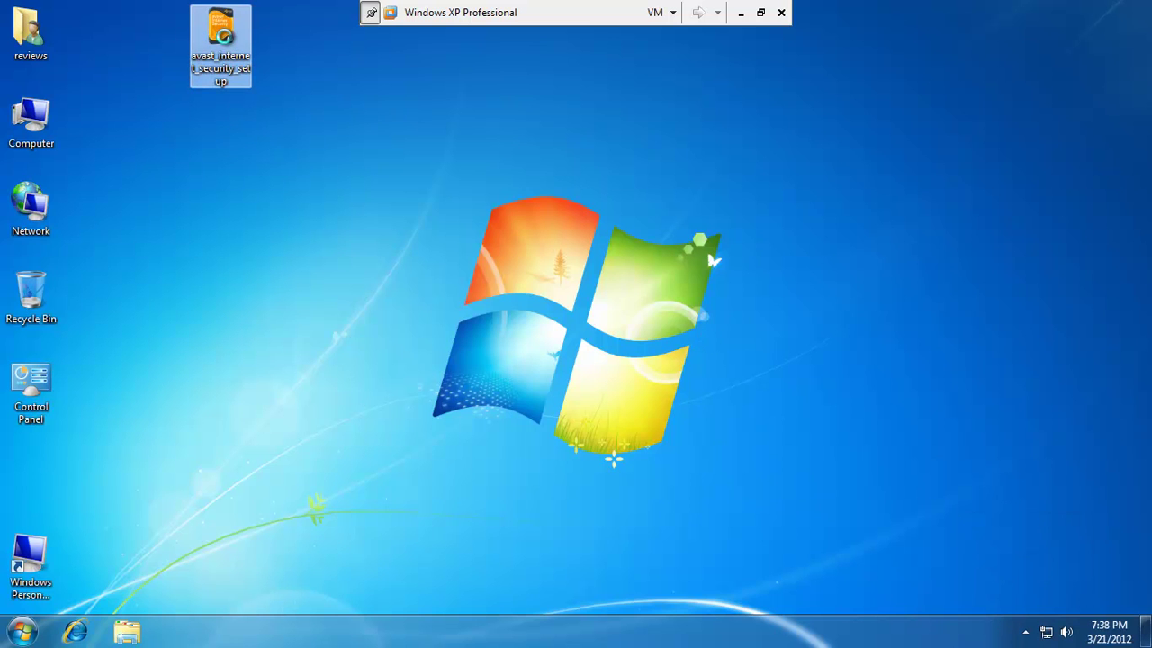
right_click(463, 632)
click(492, 593)
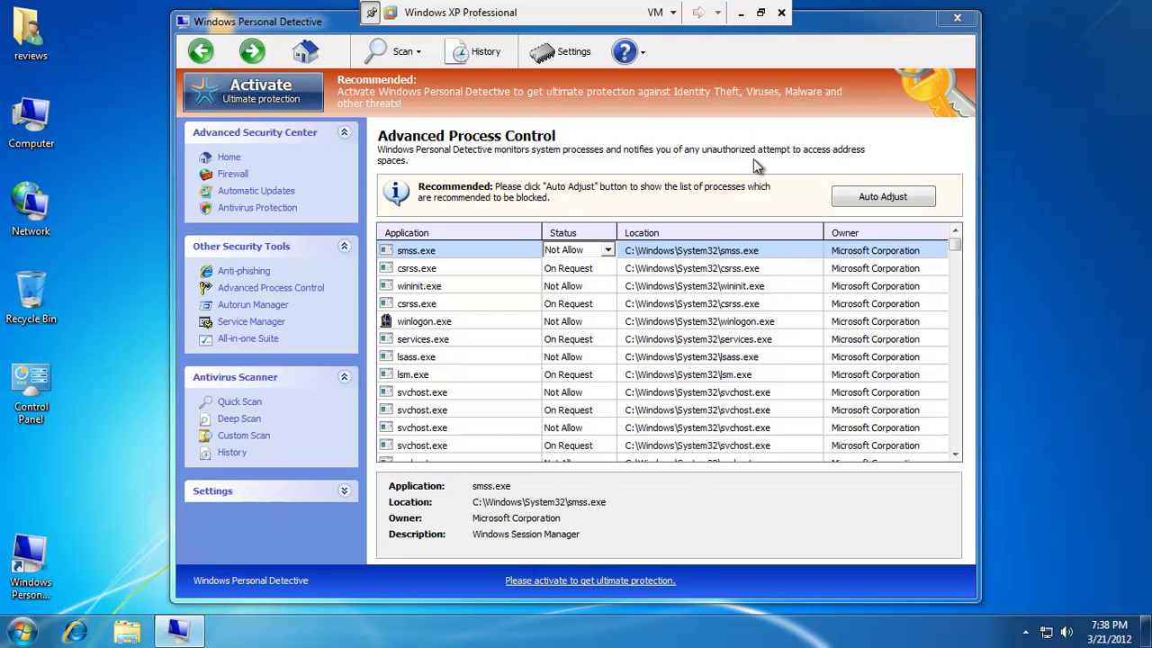
click(956, 18)
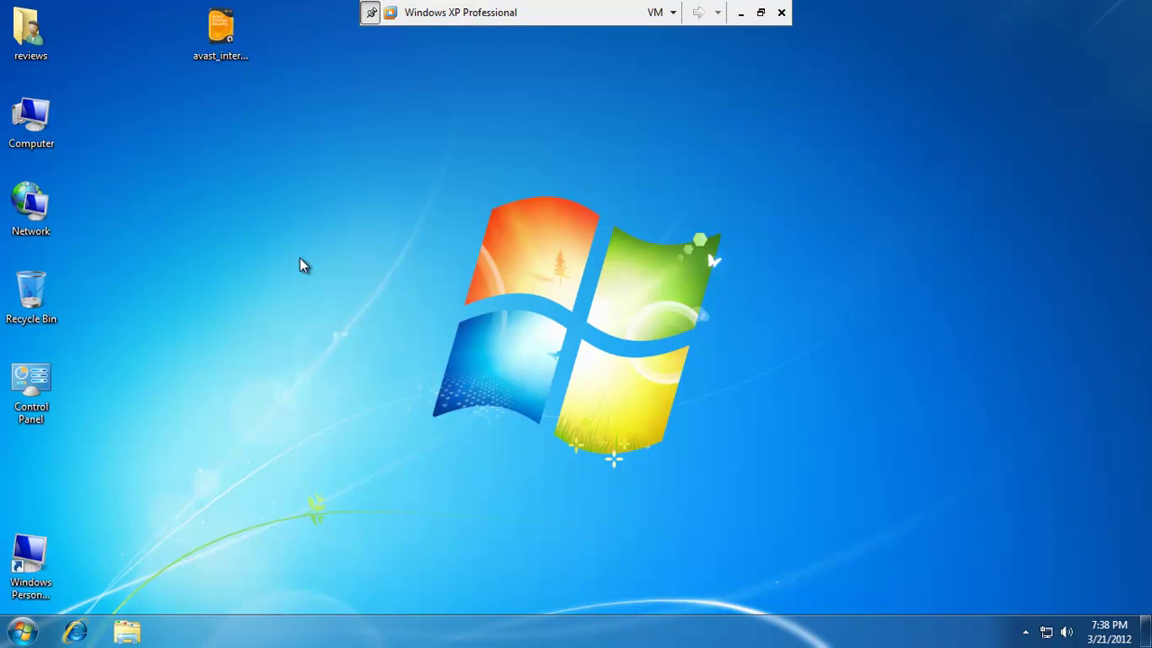
Run avast_internet_security_setup as administrator.
right_click(215, 35)
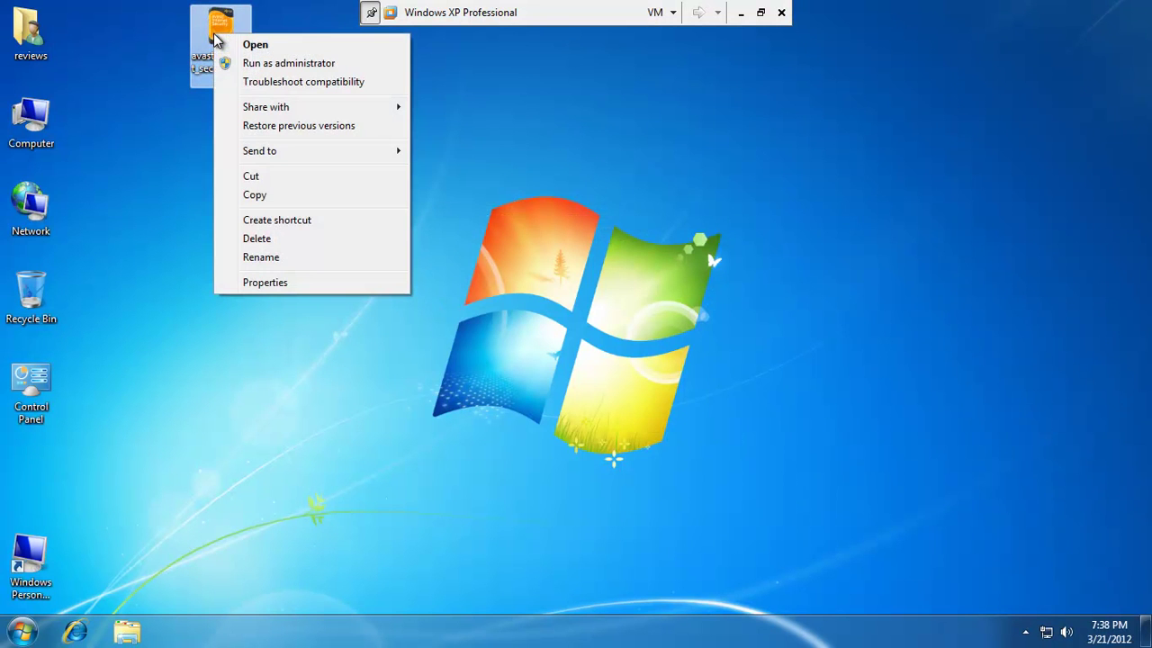
click(251, 64)
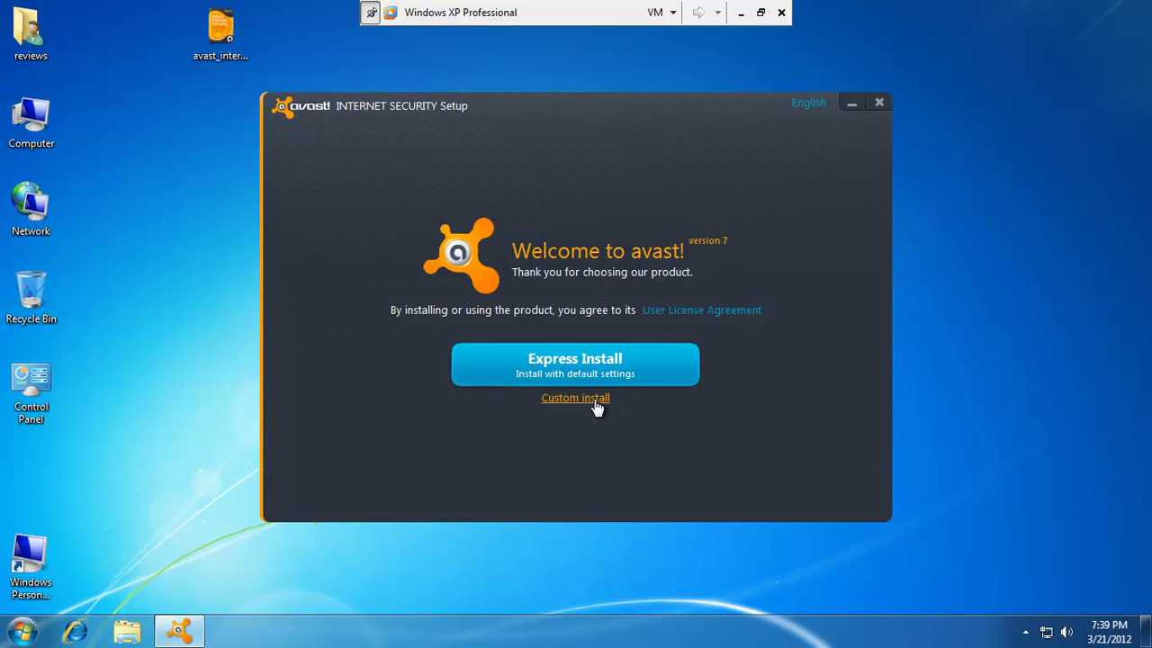
Choose Express Install in trial mode, decline Google Chrome, and start installing.
click(570, 371)
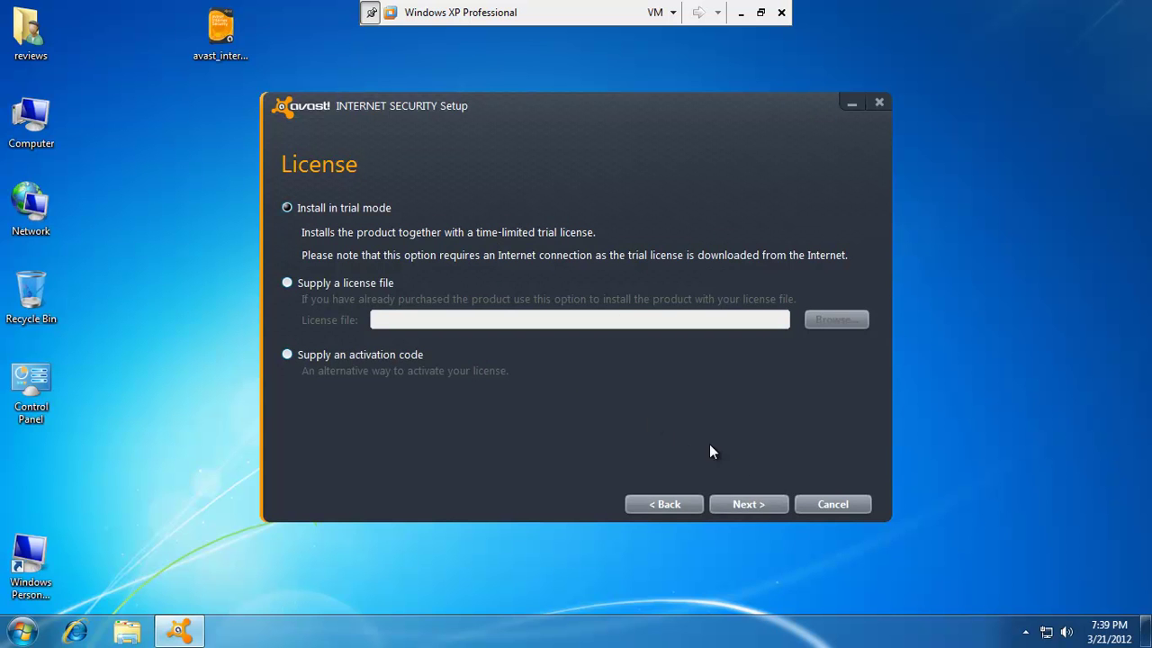
click(751, 511)
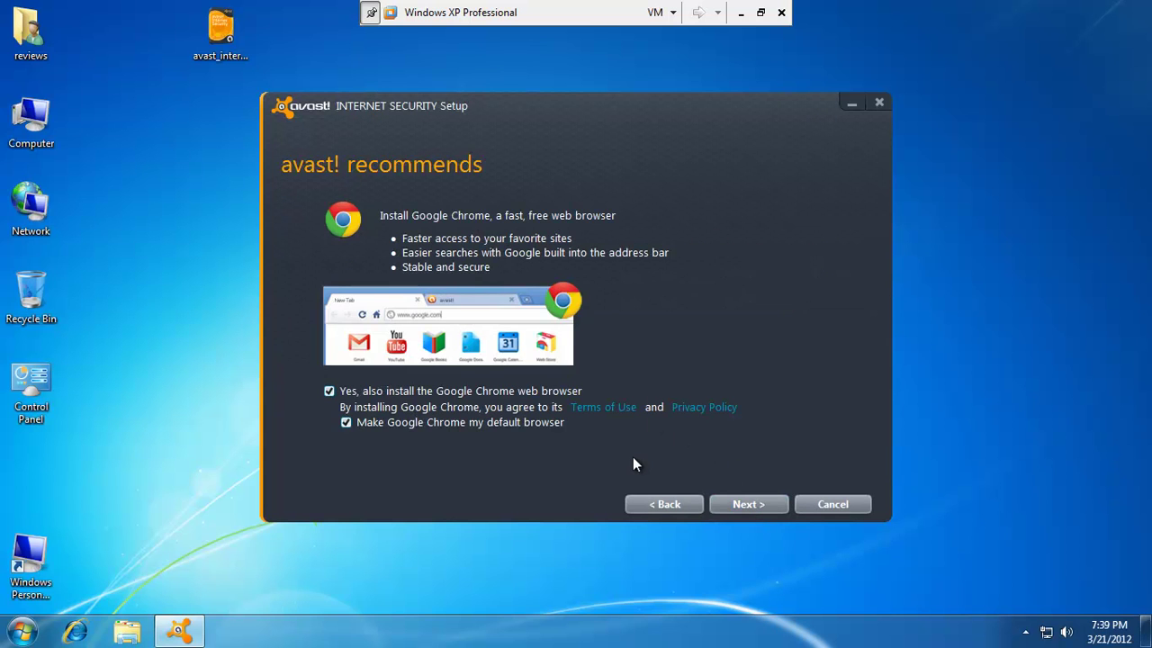
click(450, 399)
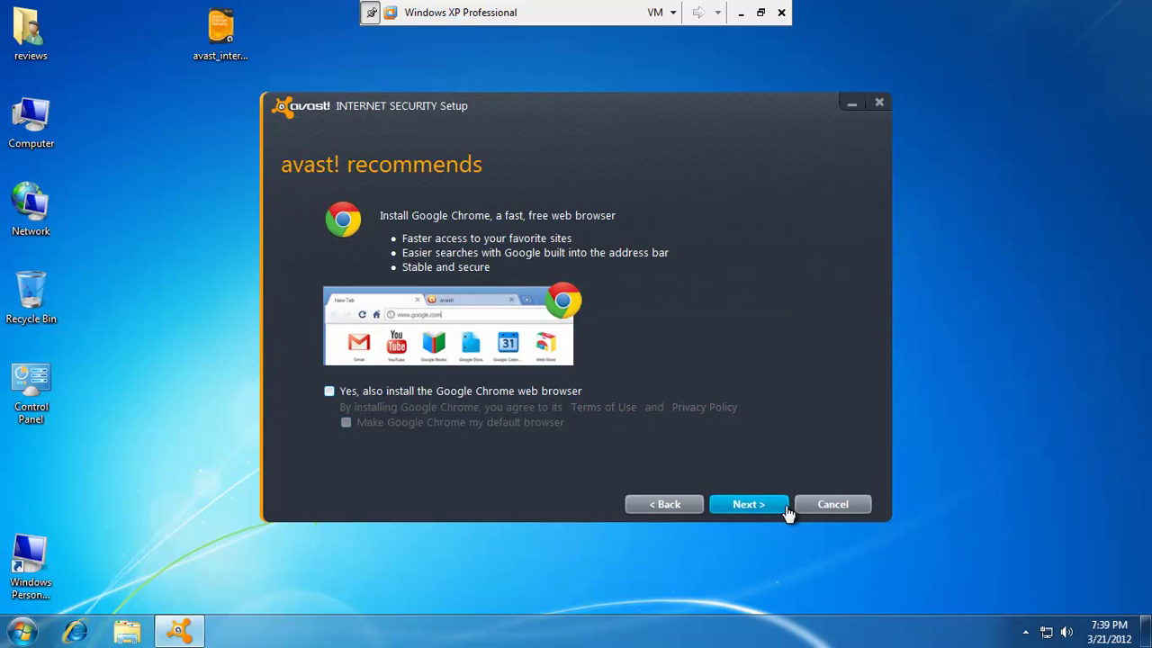
click(745, 506)
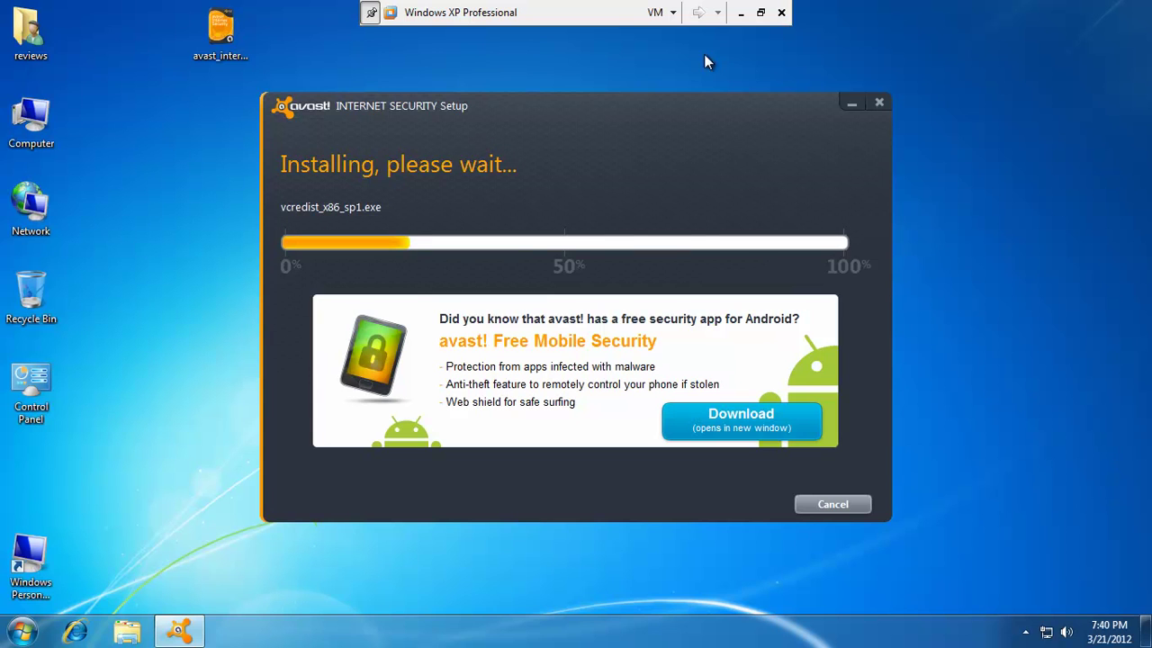
Cycle the VM's full-screen view and postpone the Windows Update restart by 10 minutes.
click(765, 16)
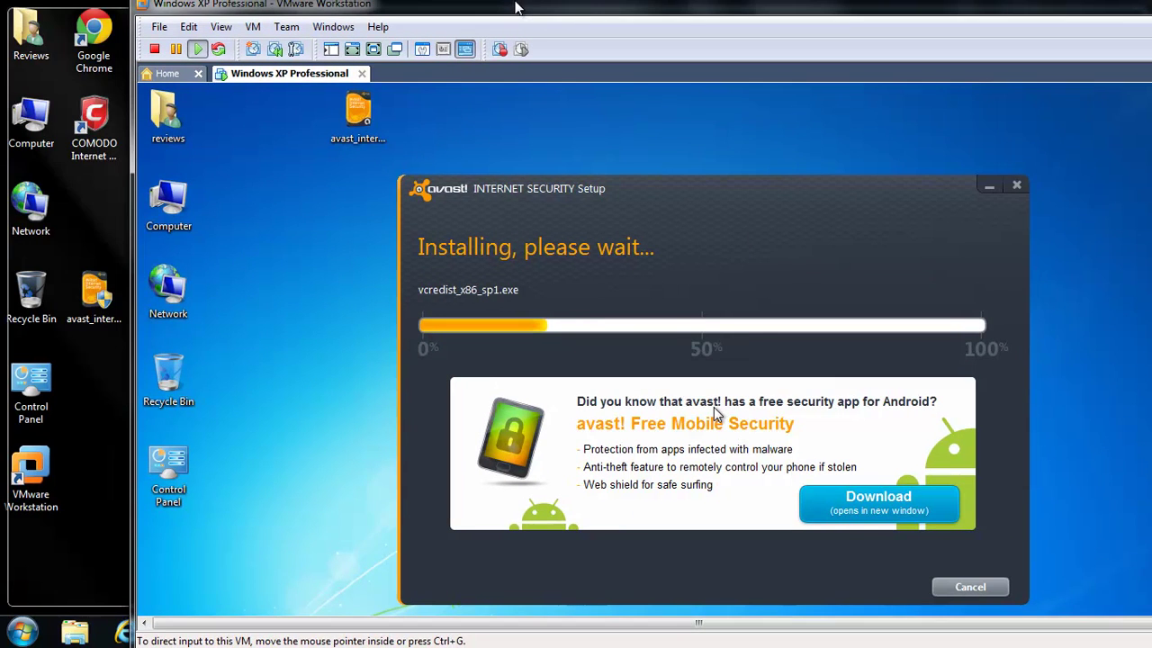
drag(516, 7, 525, 25)
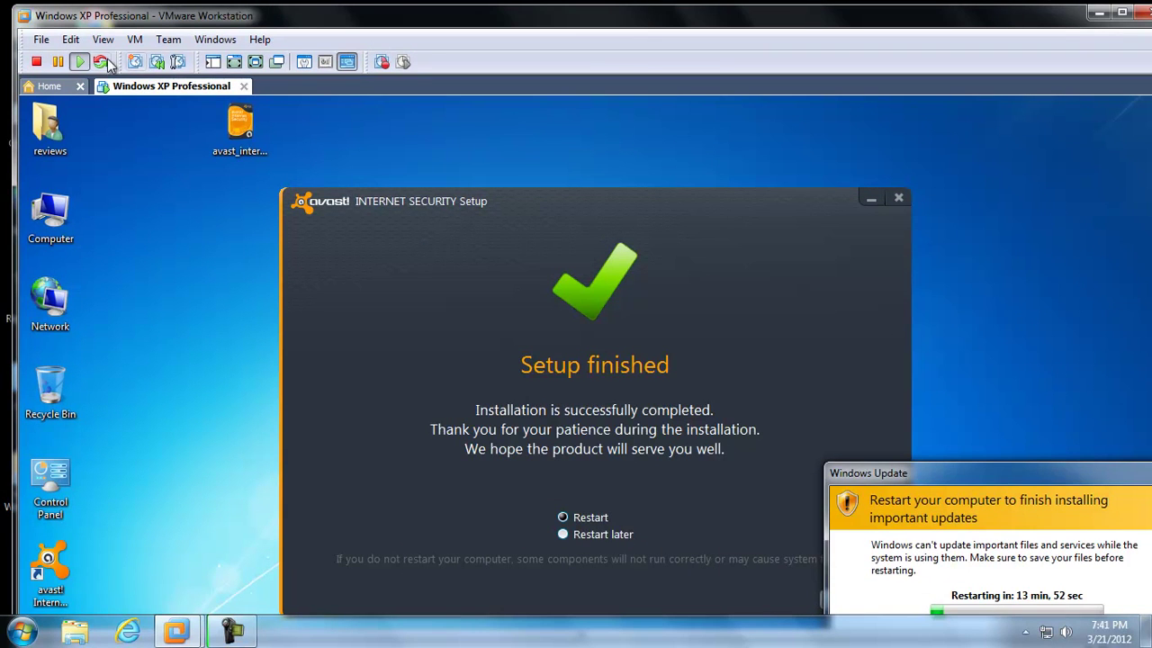
click(257, 63)
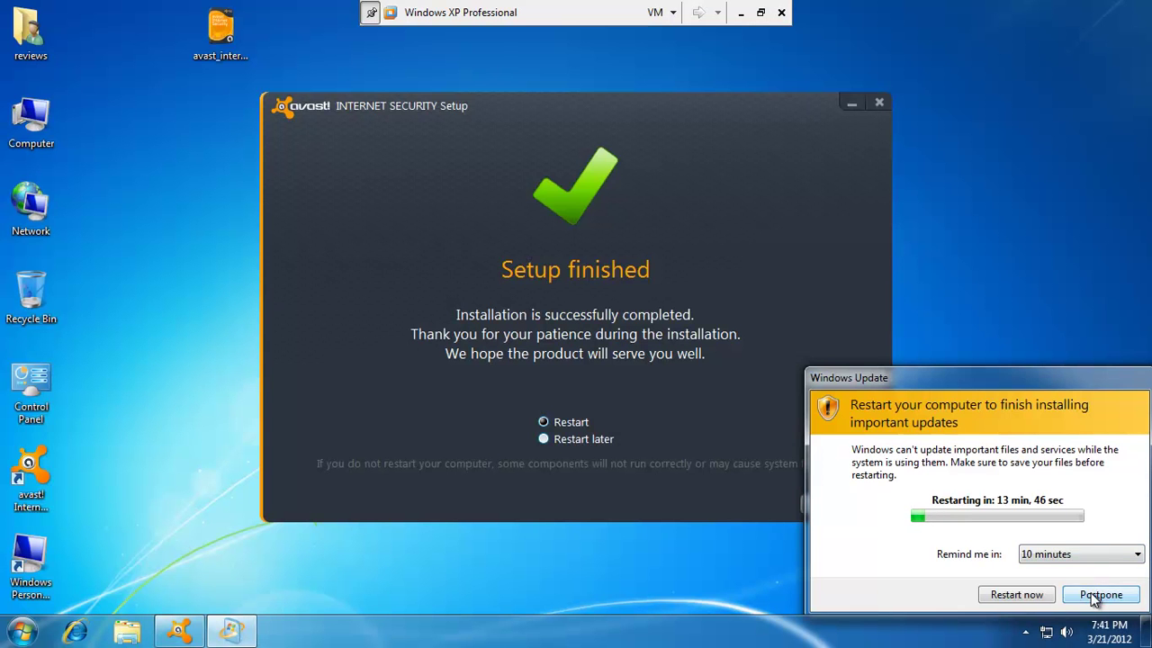
click(1086, 586)
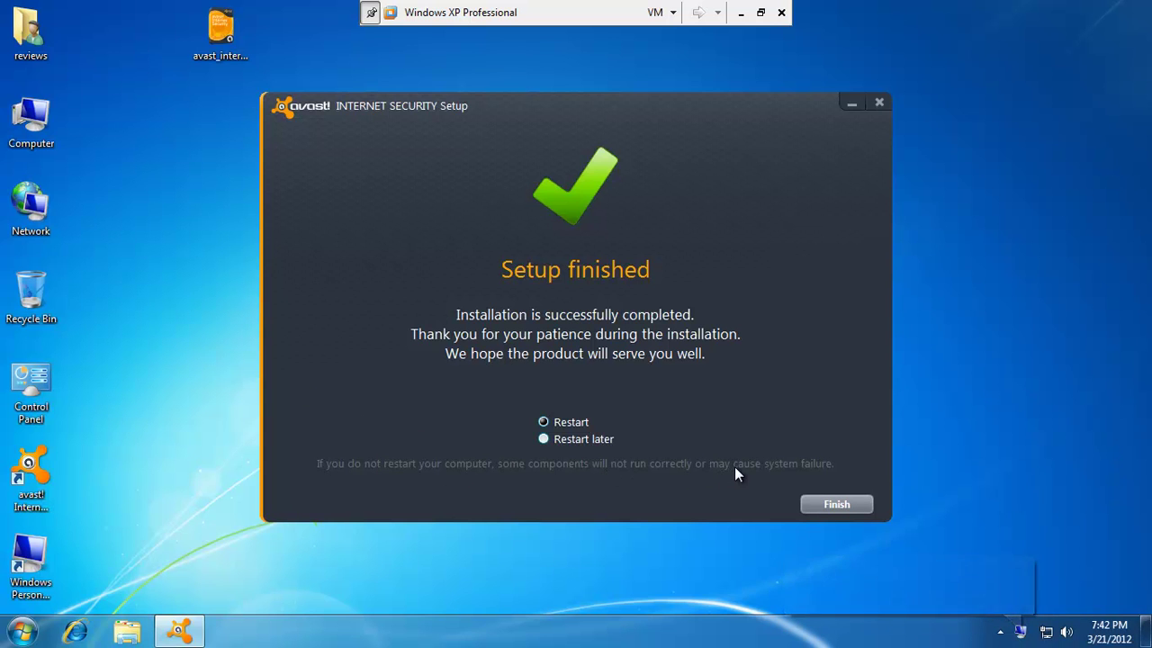
Close the finished setup, refuse the unverified winsvchost.exe, and select the avast! shortcut.
click(837, 506)
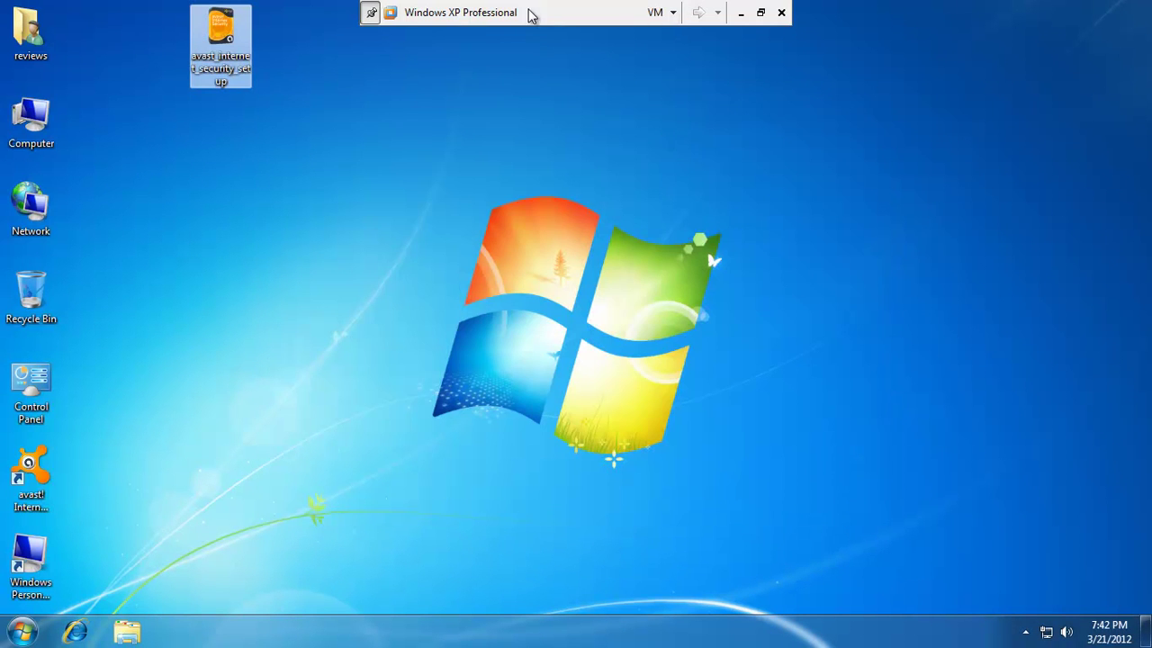
click(760, 11)
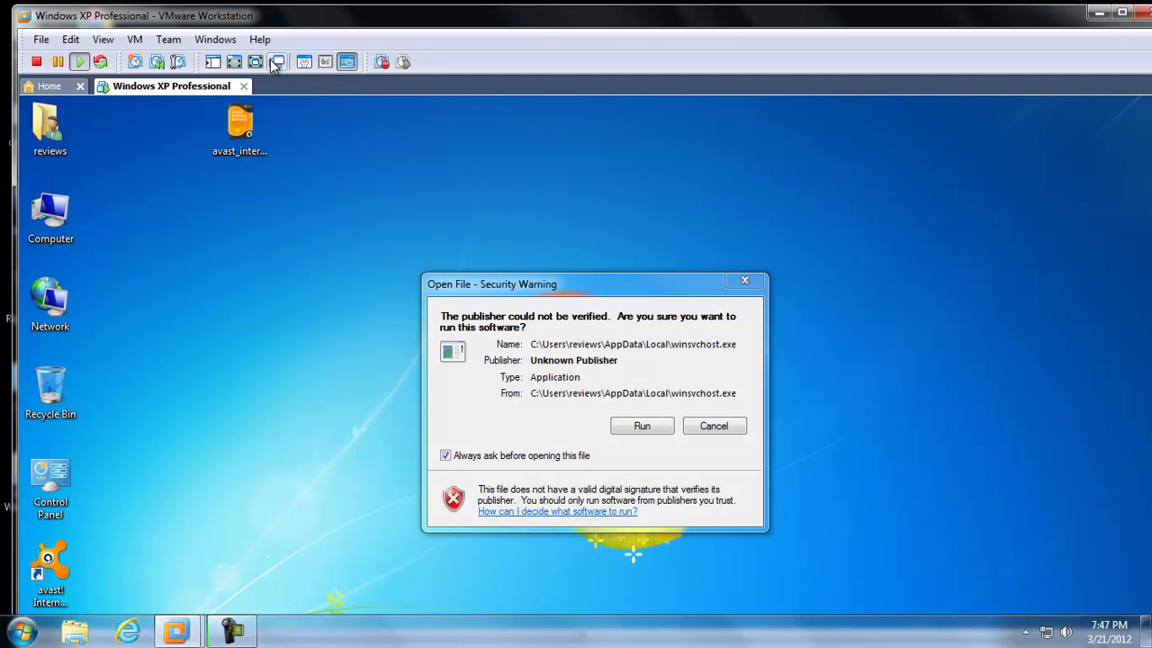
click(274, 61)
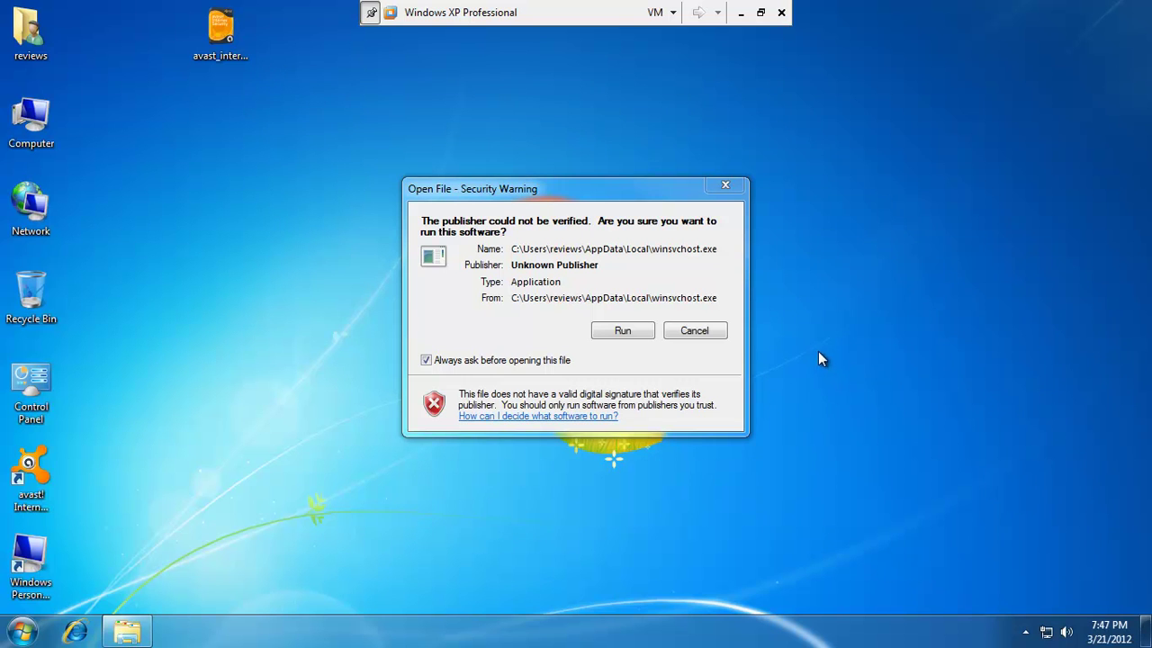
click(724, 329)
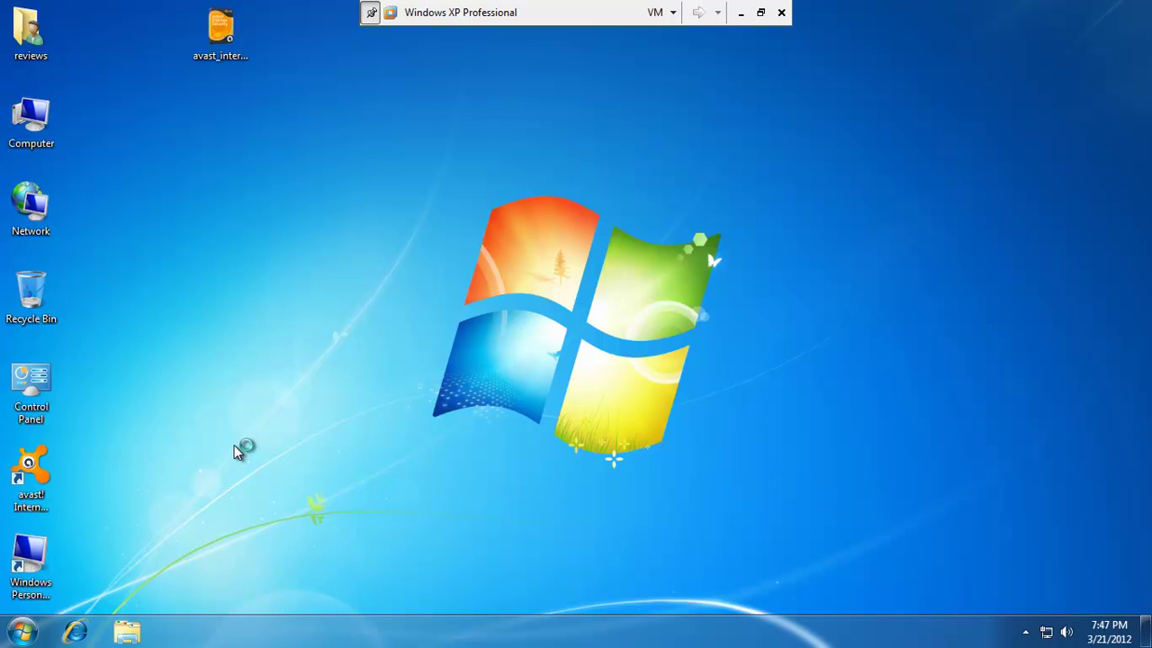
click(29, 464)
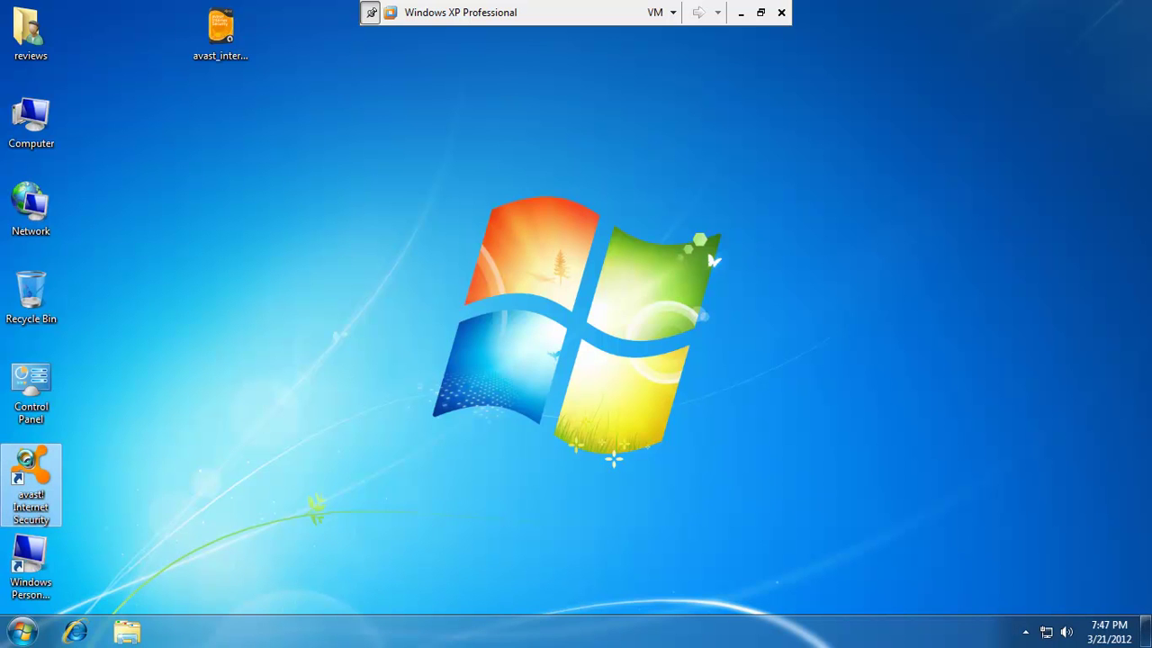
right_click(25, 463)
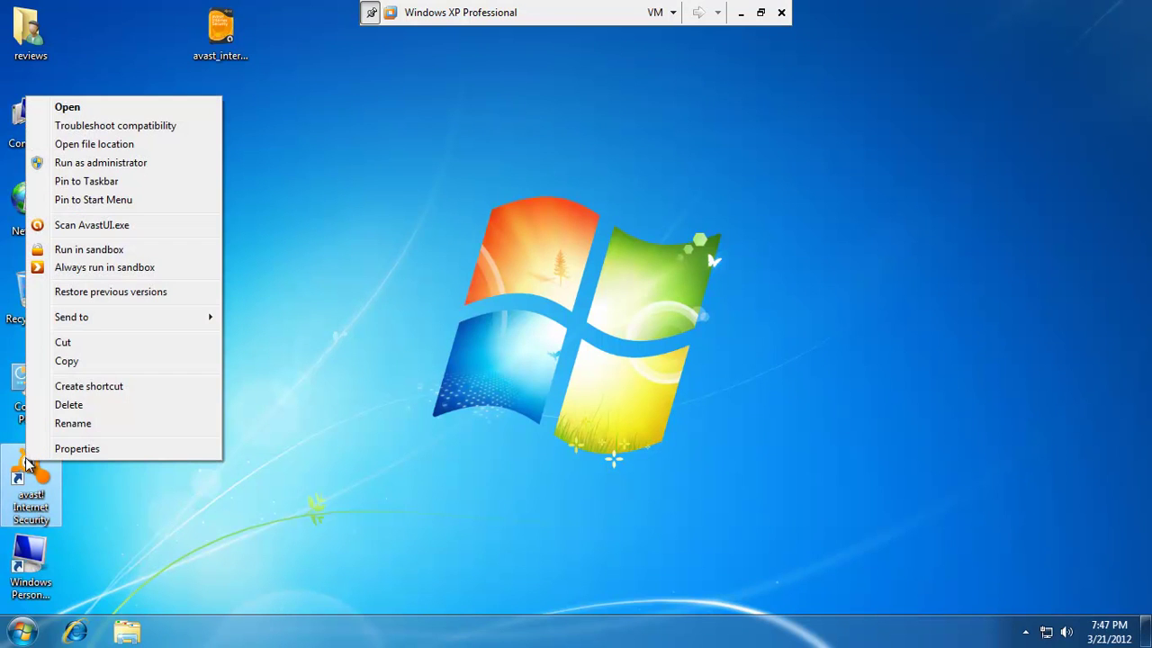
click(114, 165)
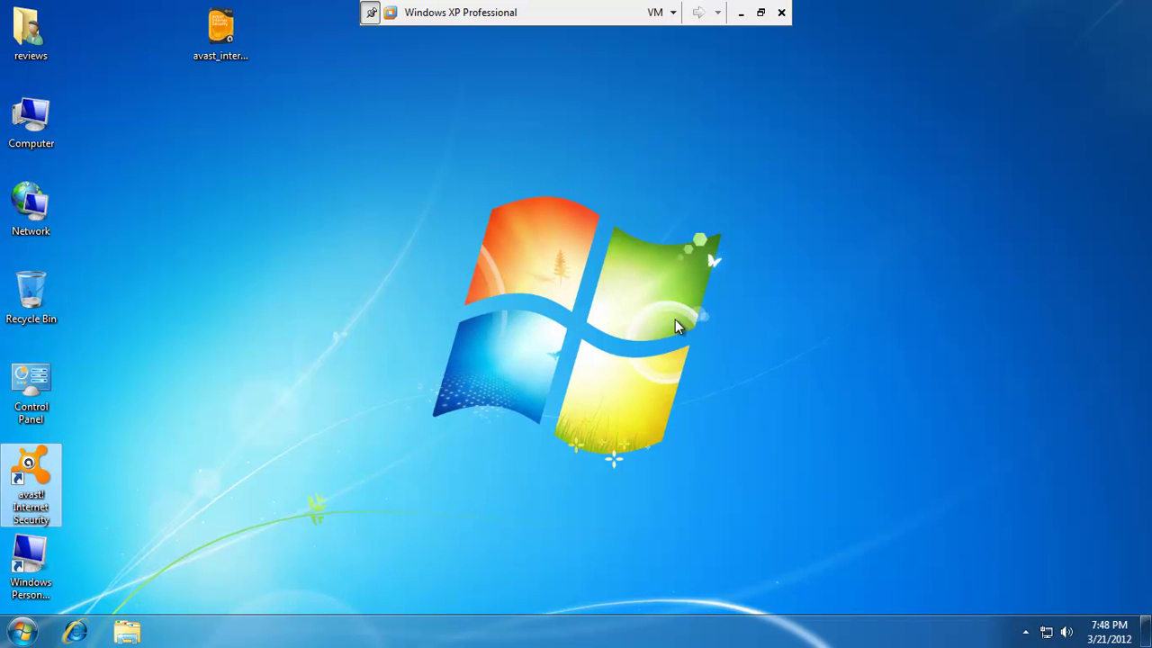
click(1026, 632)
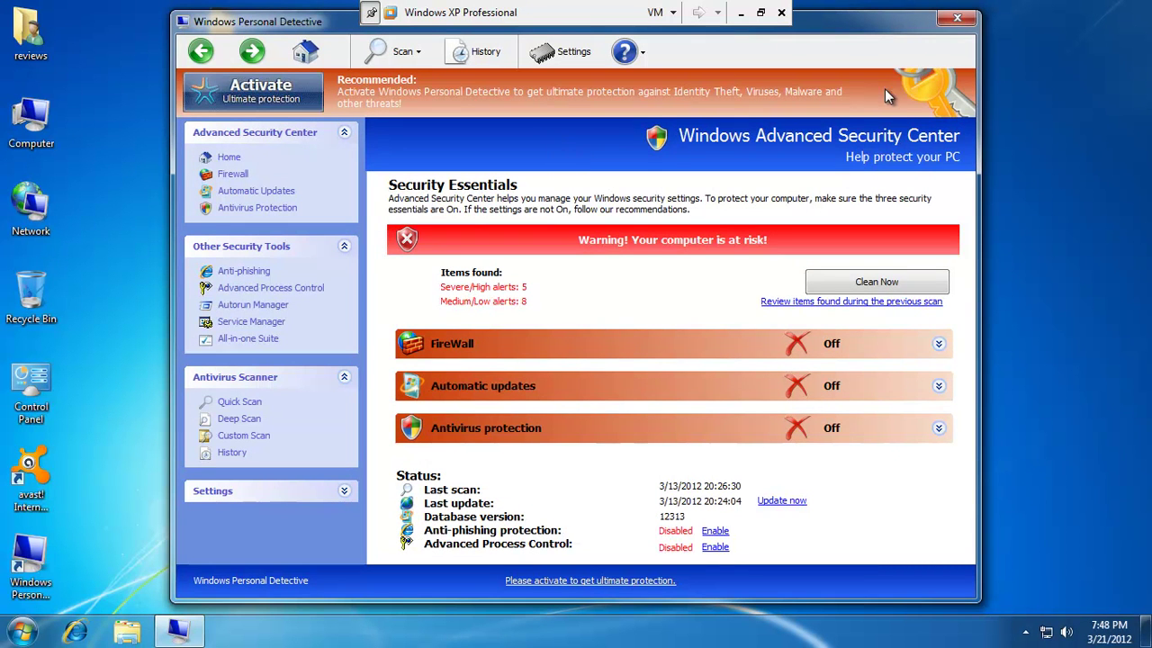
click(950, 16)
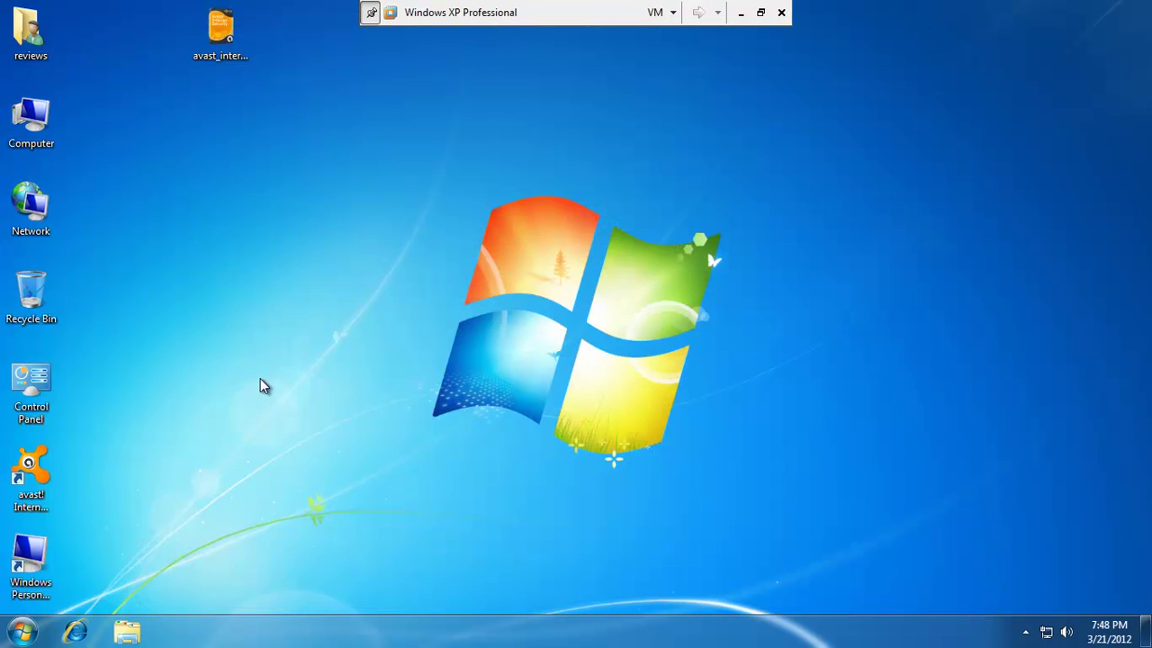
right_click(39, 460)
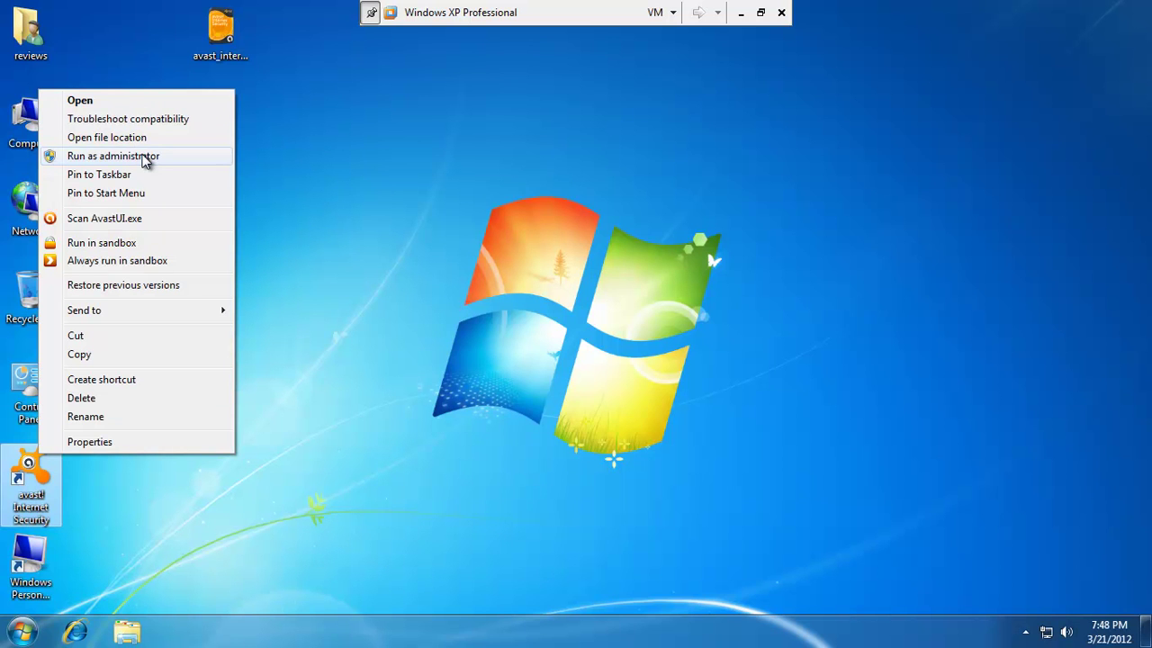
click(146, 159)
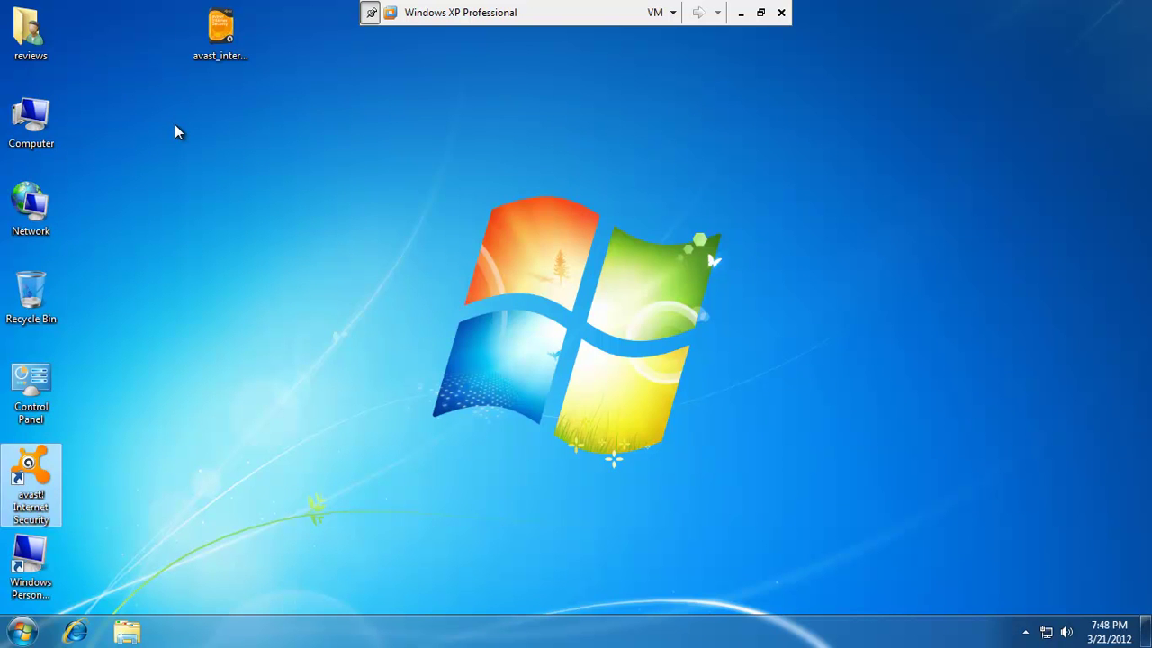
click(47, 115)
double_click(47, 115)
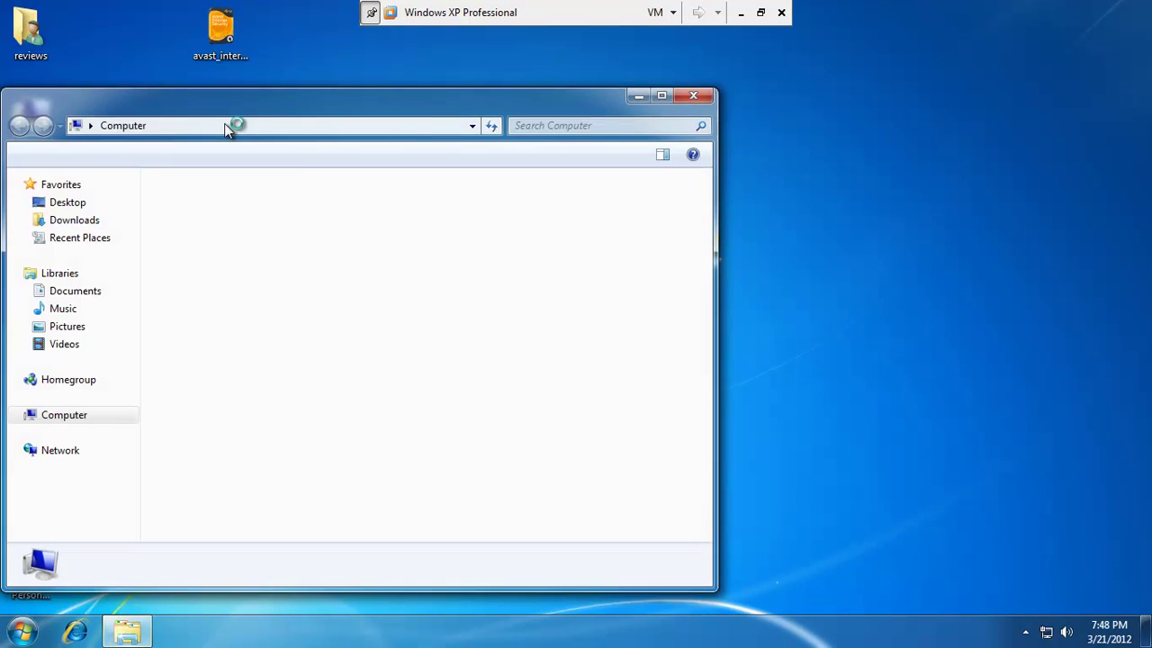
drag(206, 111, 456, 79)
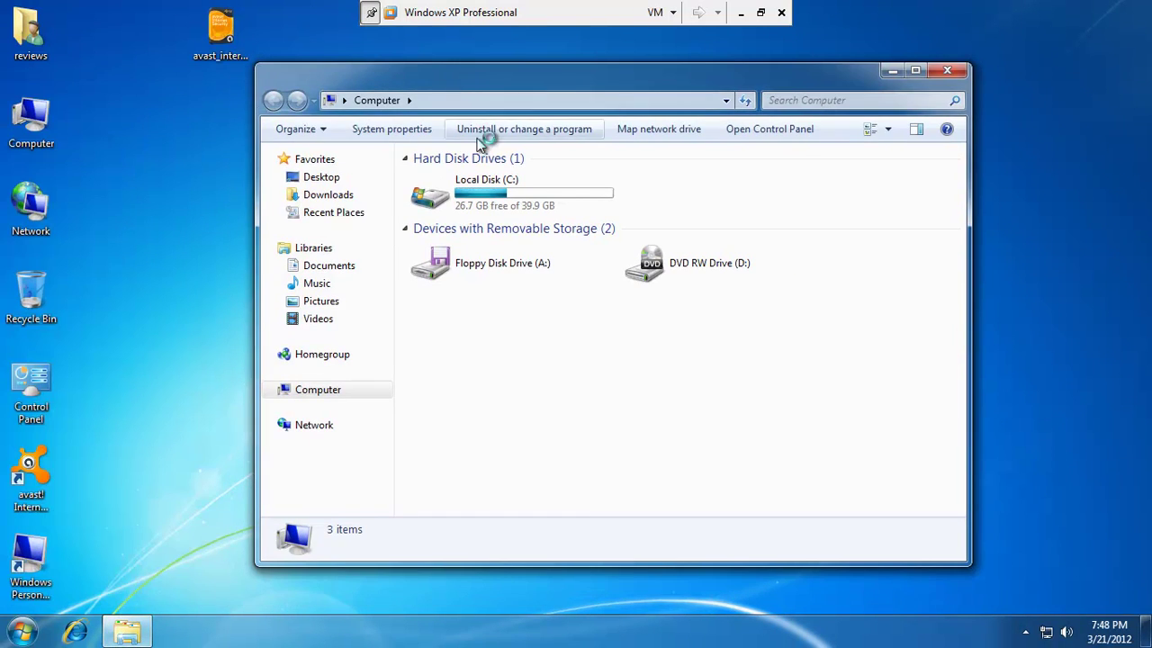
double_click(470, 204)
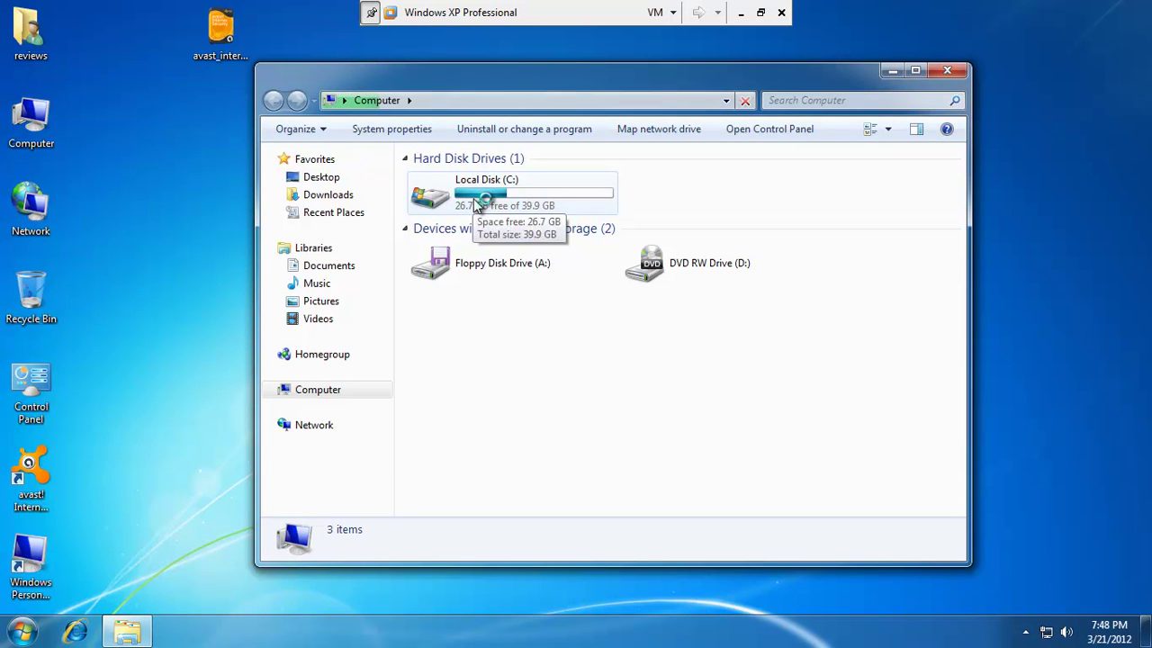
right_click(475, 202)
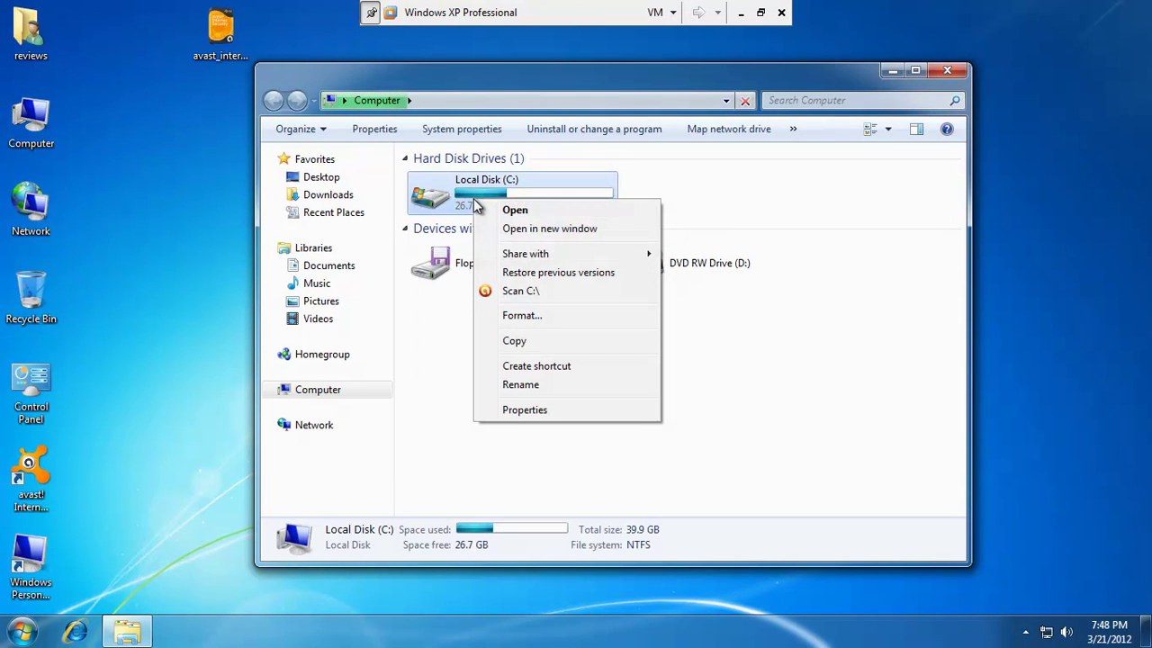
click(522, 294)
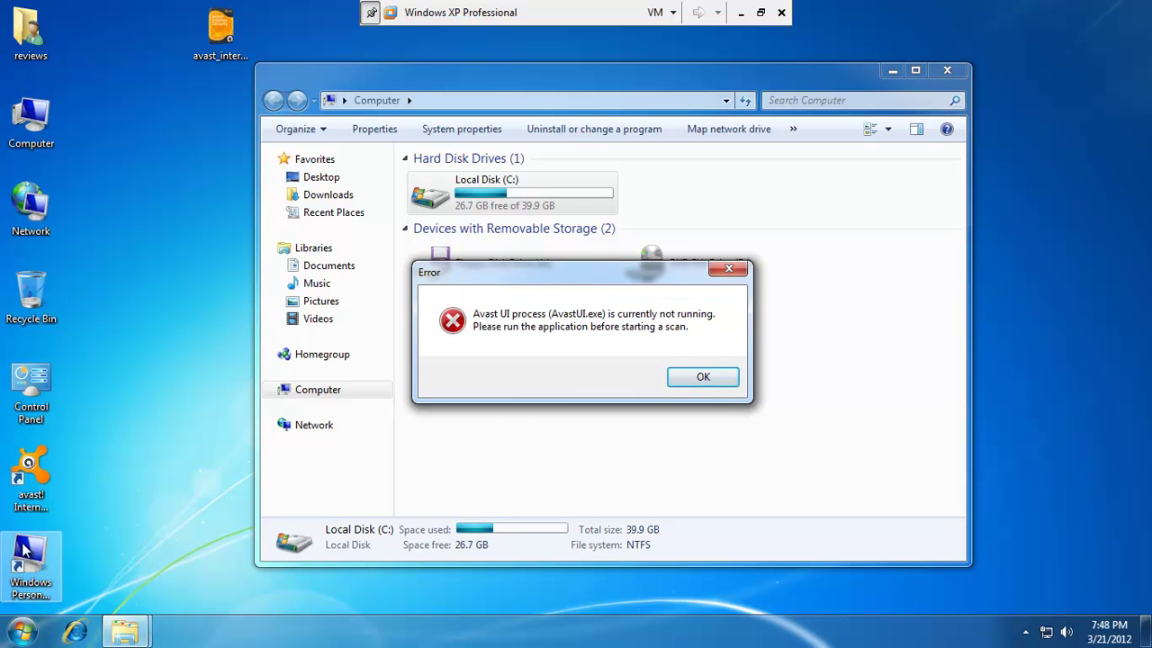
click(31, 477)
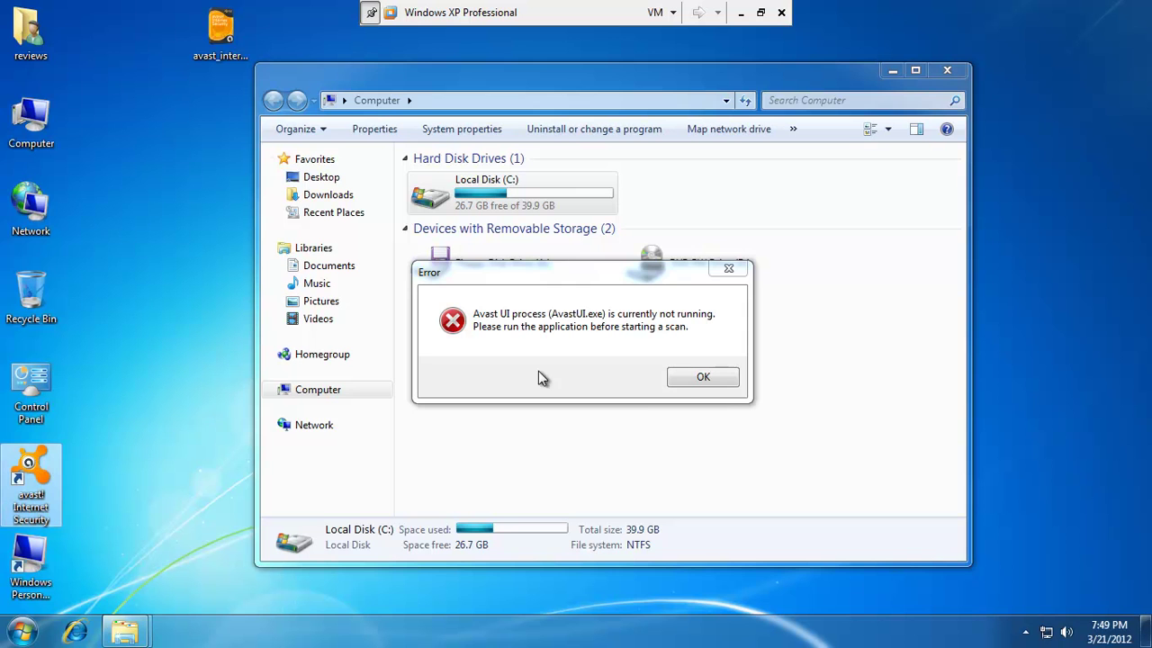
click(695, 378)
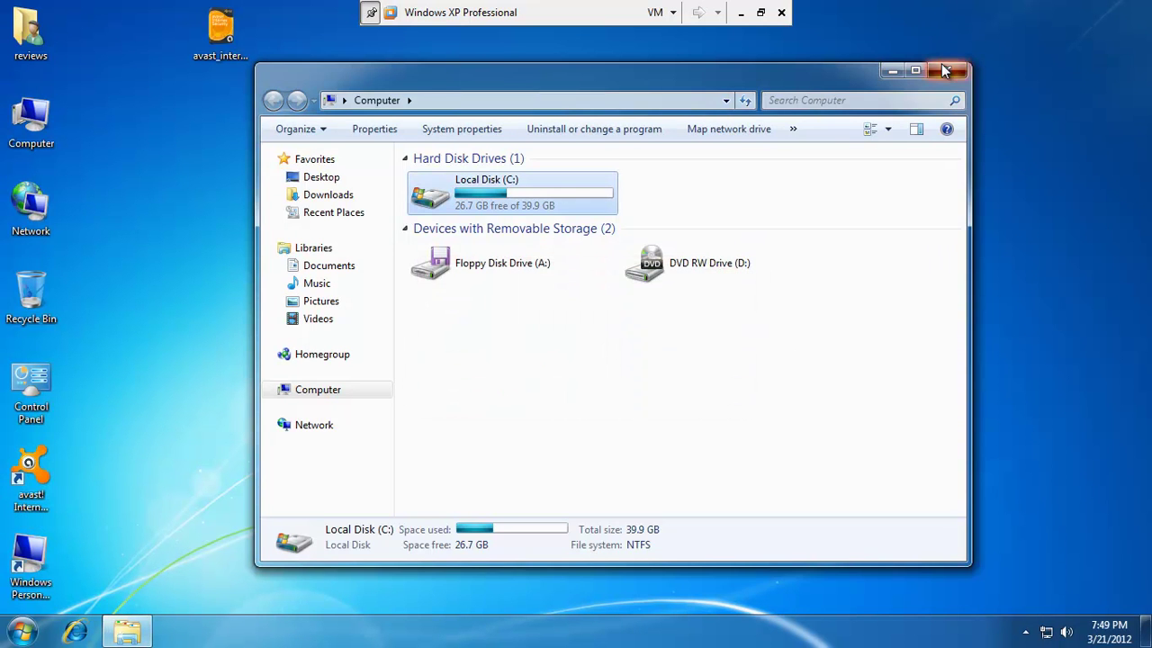
click(937, 68)
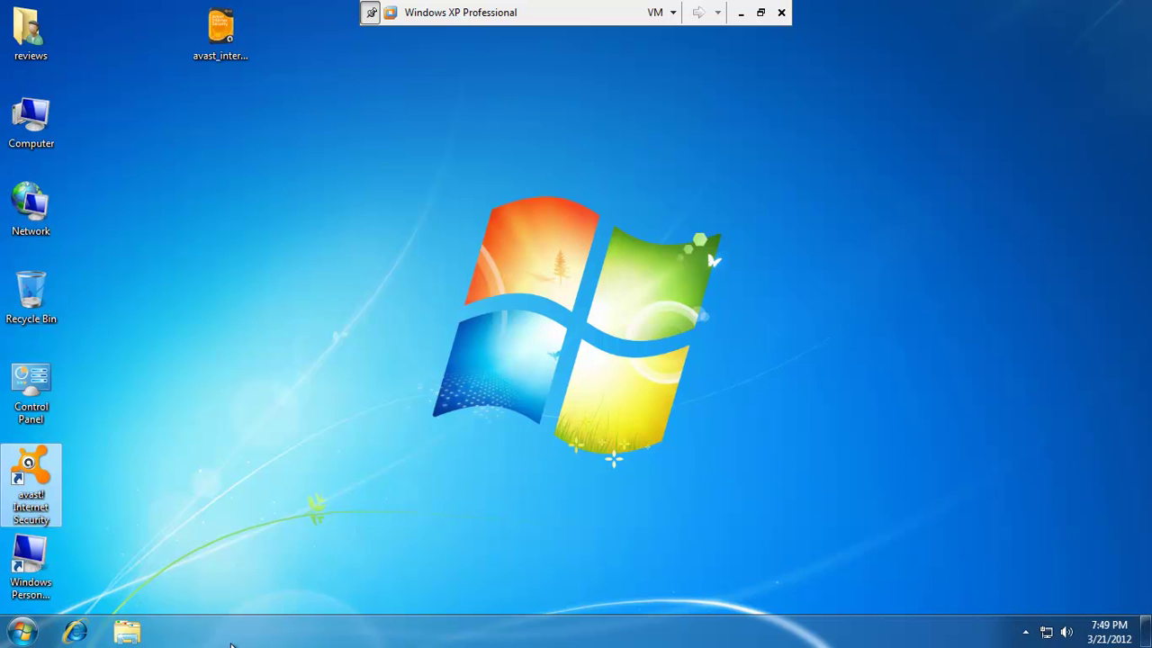
Restart Windows 7 from the Start menu's Shut down options.
click(21, 632)
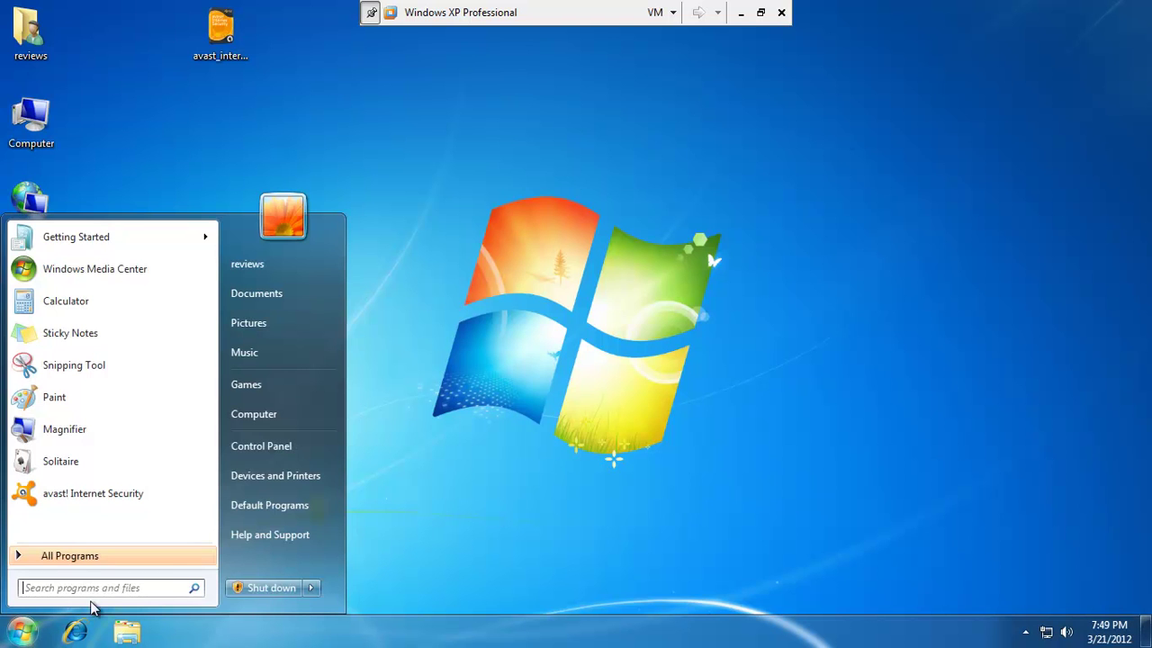
click(190, 563)
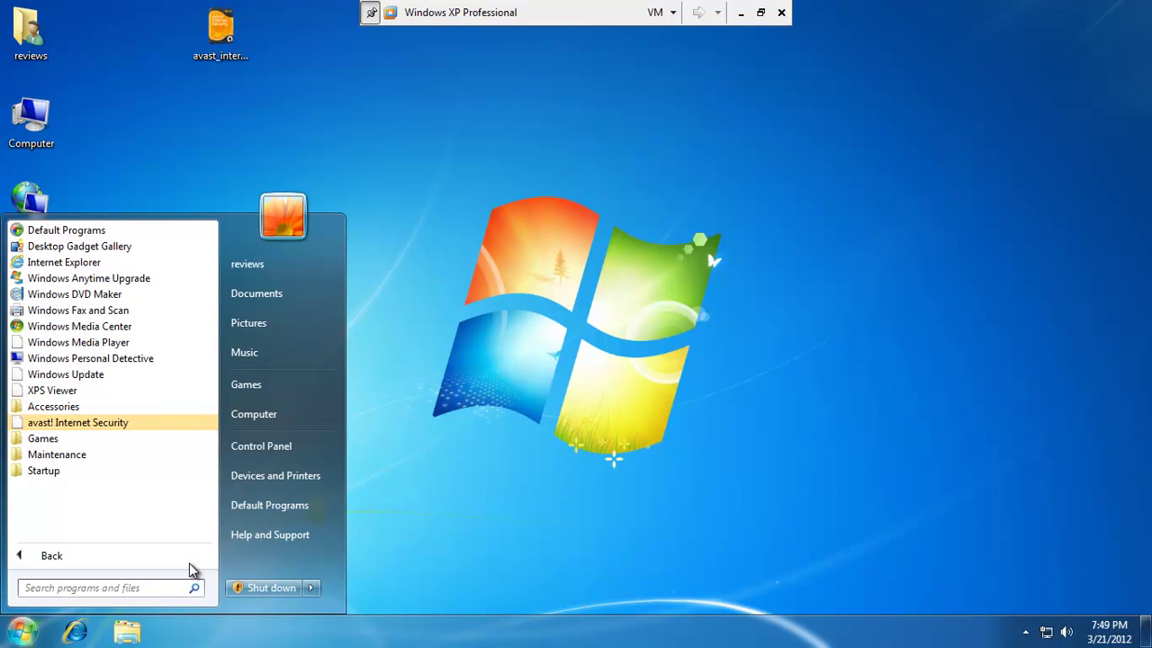
mouse_move(317, 594)
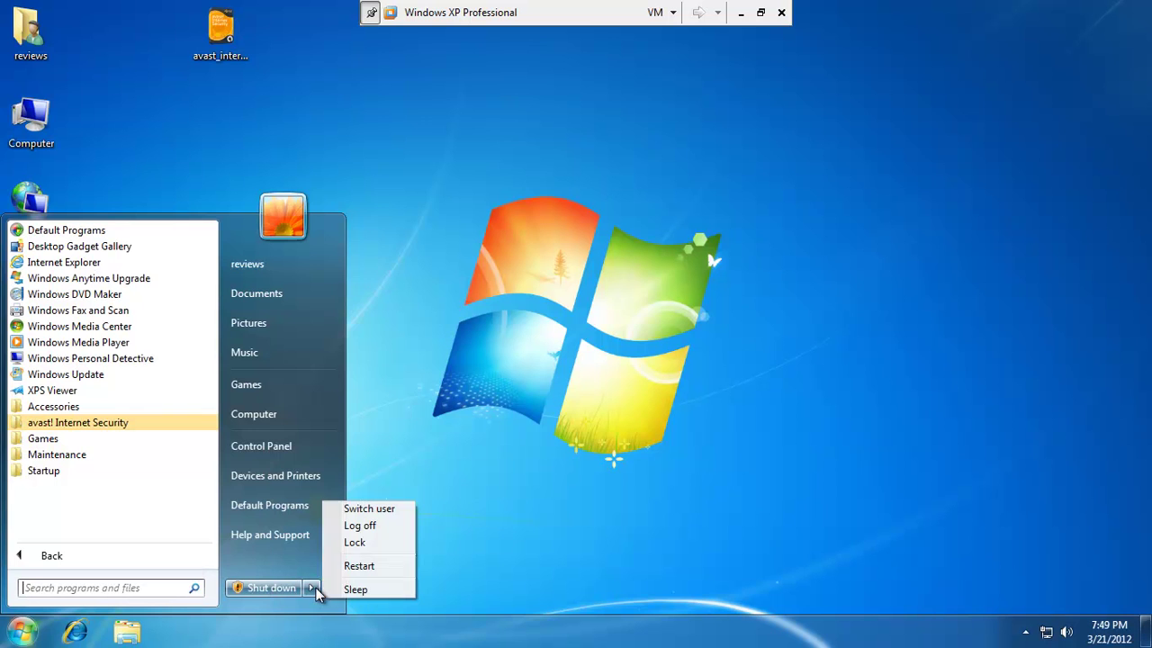
click(360, 566)
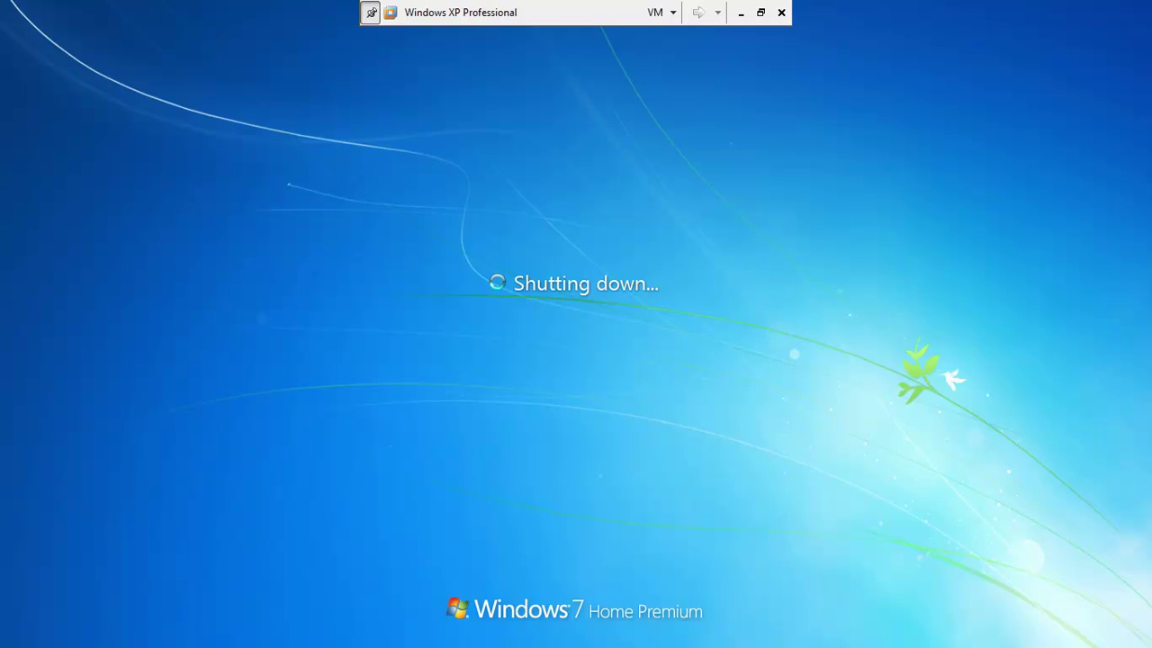
Reset the virtual machine through VM > Power > Reset and confirm.
click(644, 15)
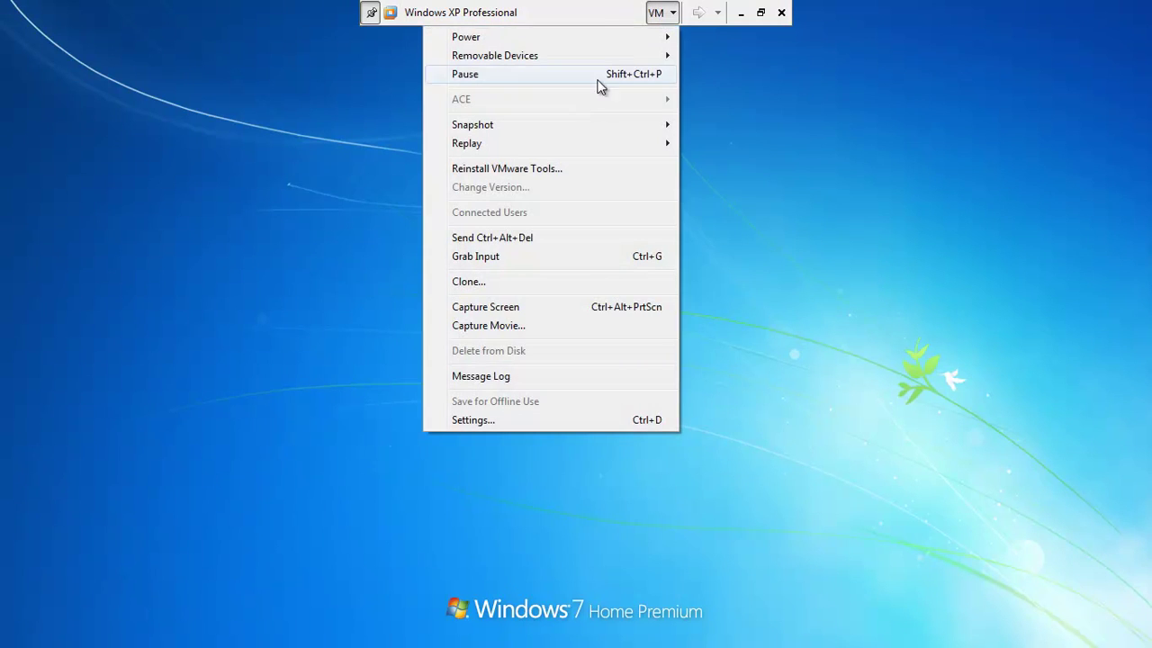
mouse_move(601, 37)
click(740, 95)
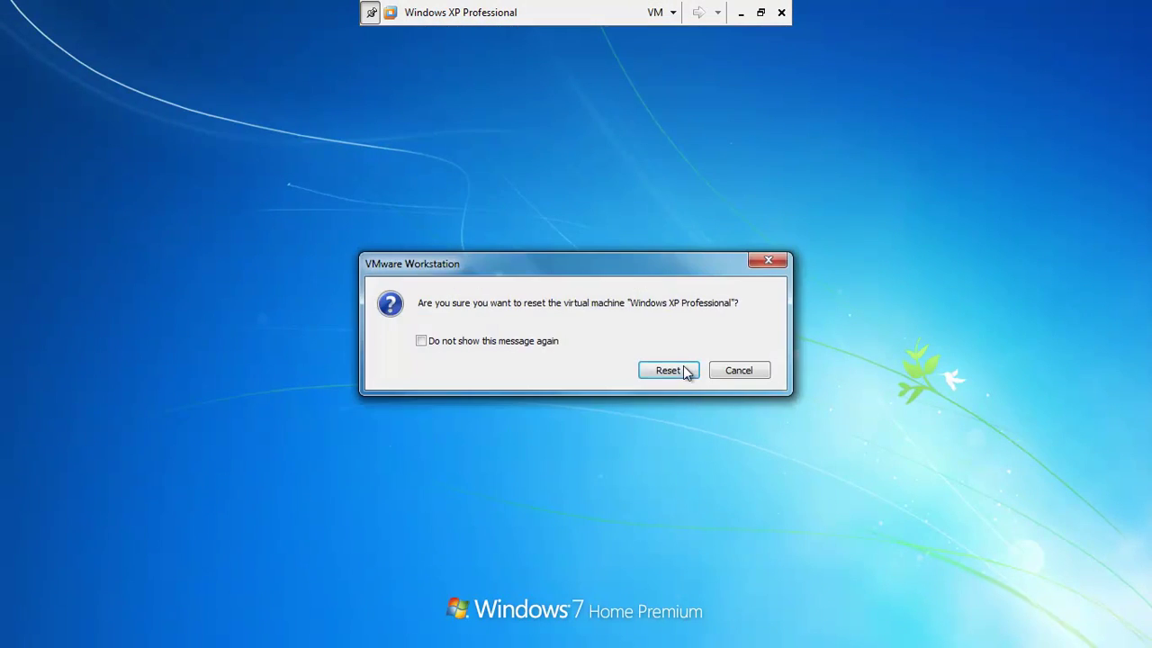
click(682, 368)
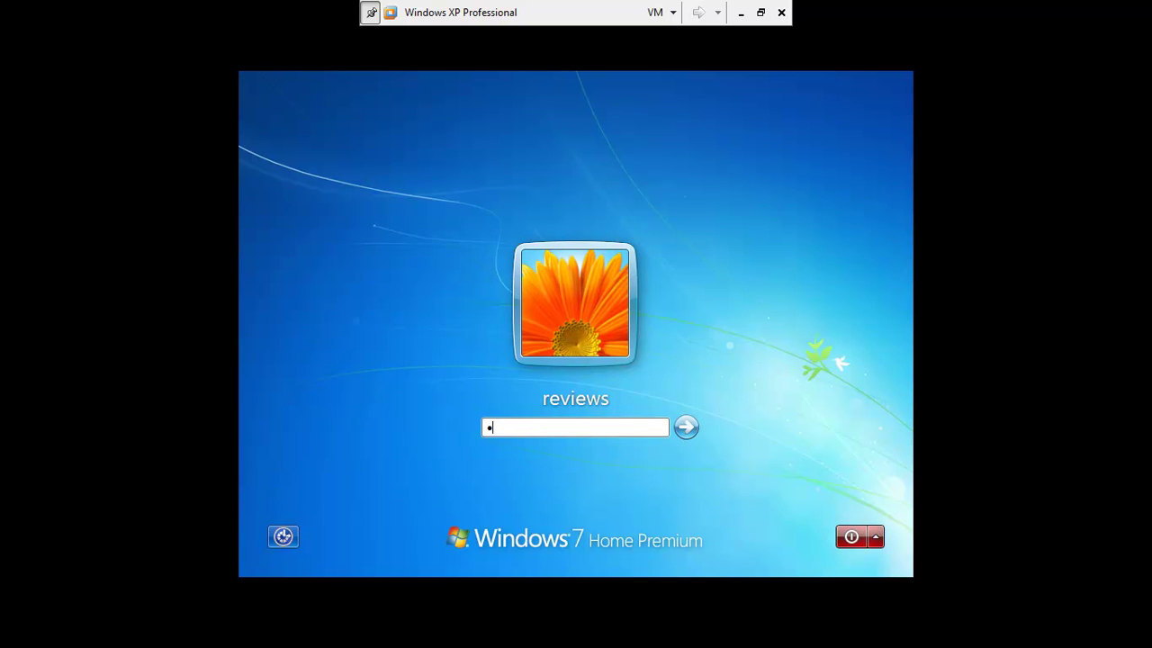
Enter the account password and log on to the Safe Mode desktop.
text(passwor)
key(Return)
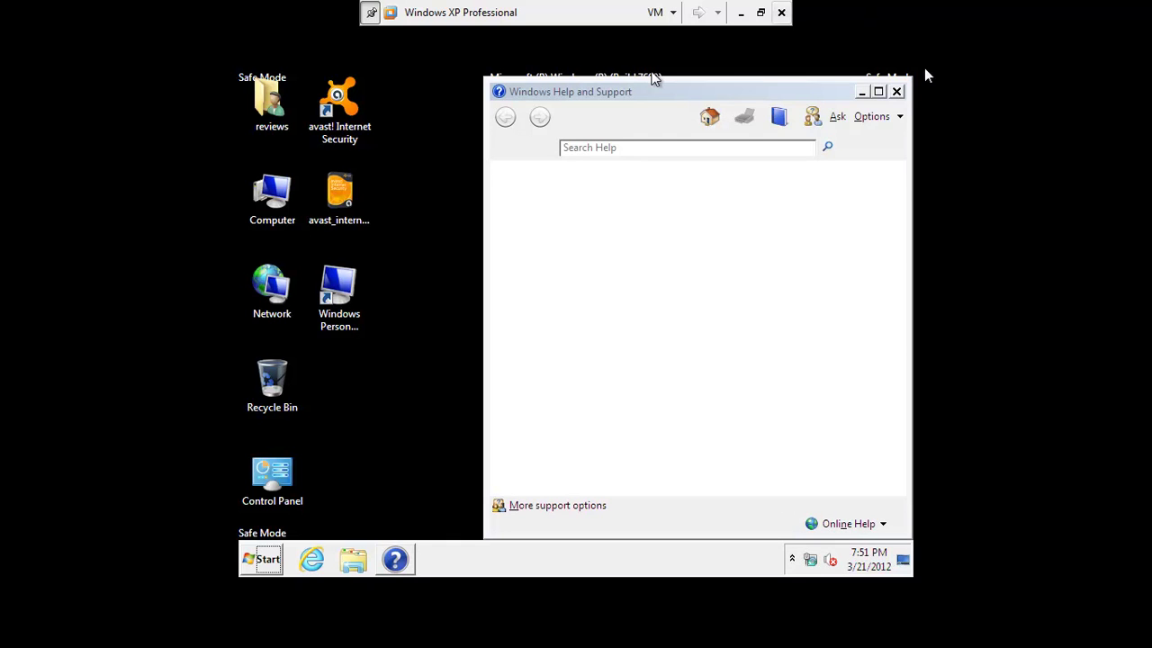
Close Windows Help and Support and open the avast! shortcut's context menu.
click(896, 91)
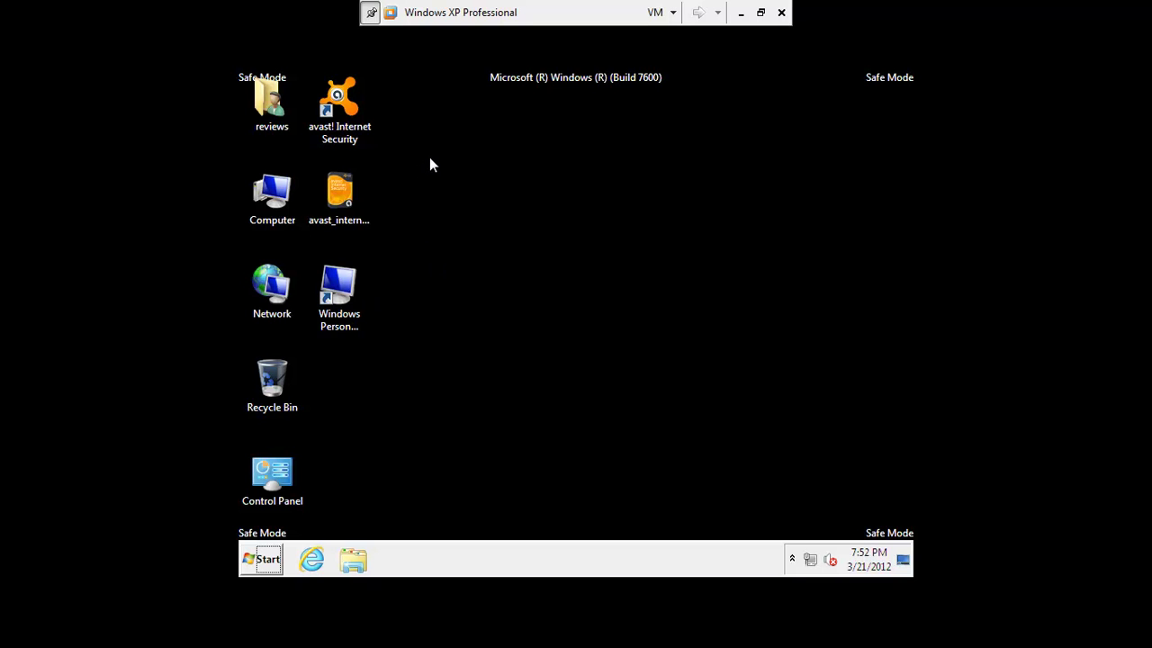
click(341, 99)
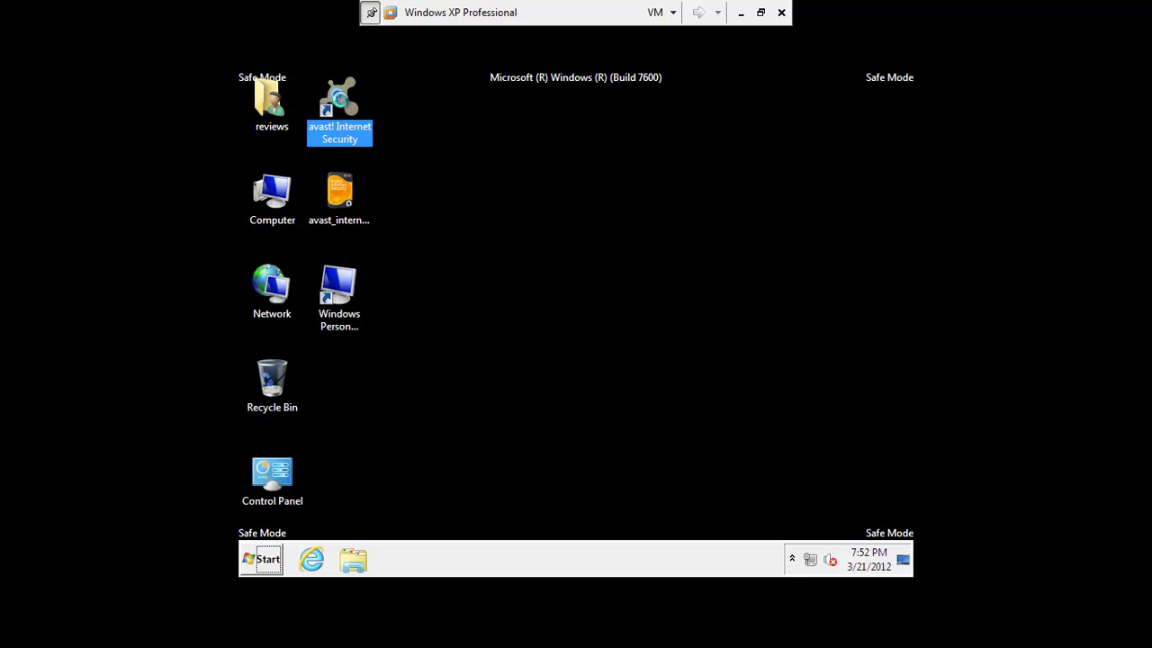
right_click(341, 100)
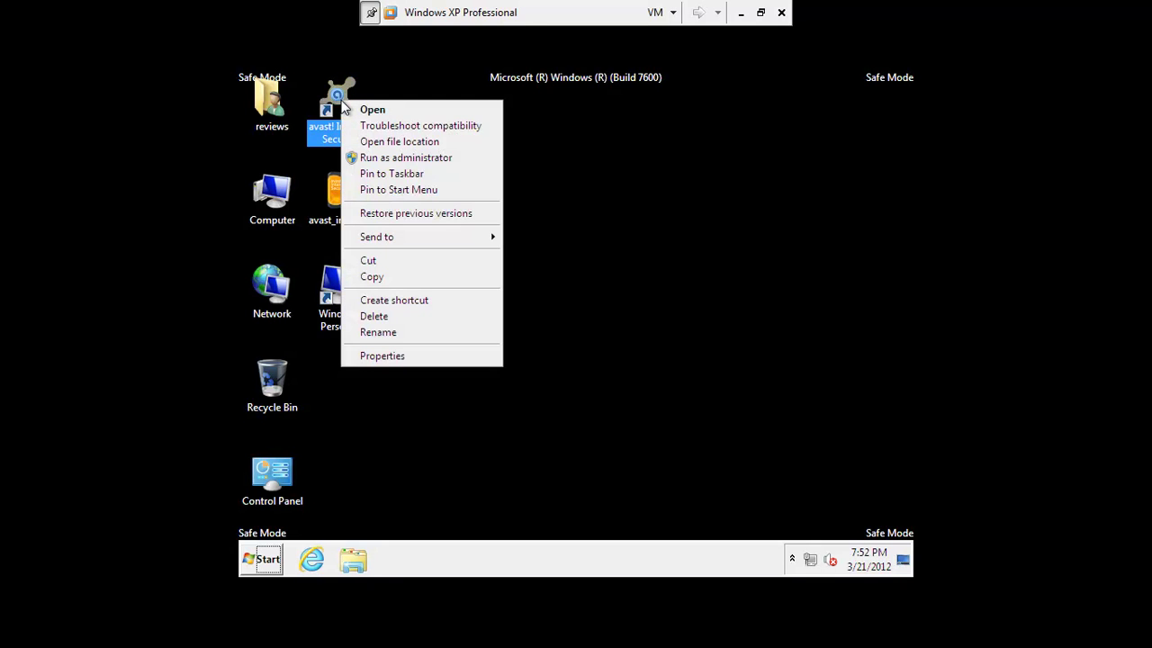
click(425, 161)
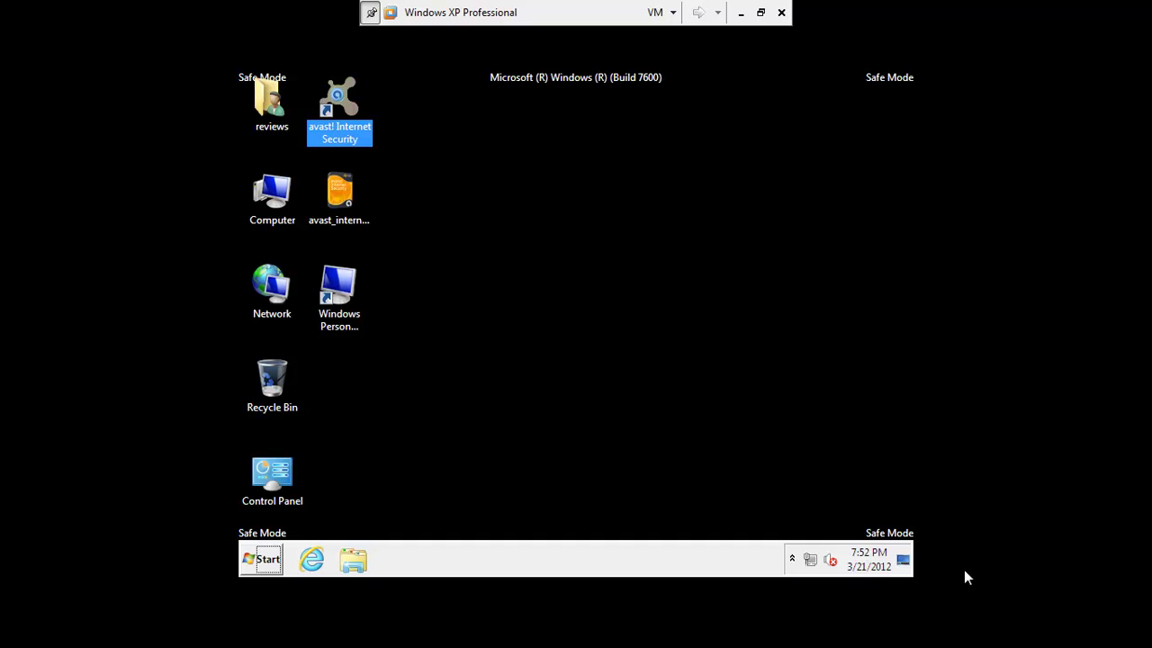
click(792, 558)
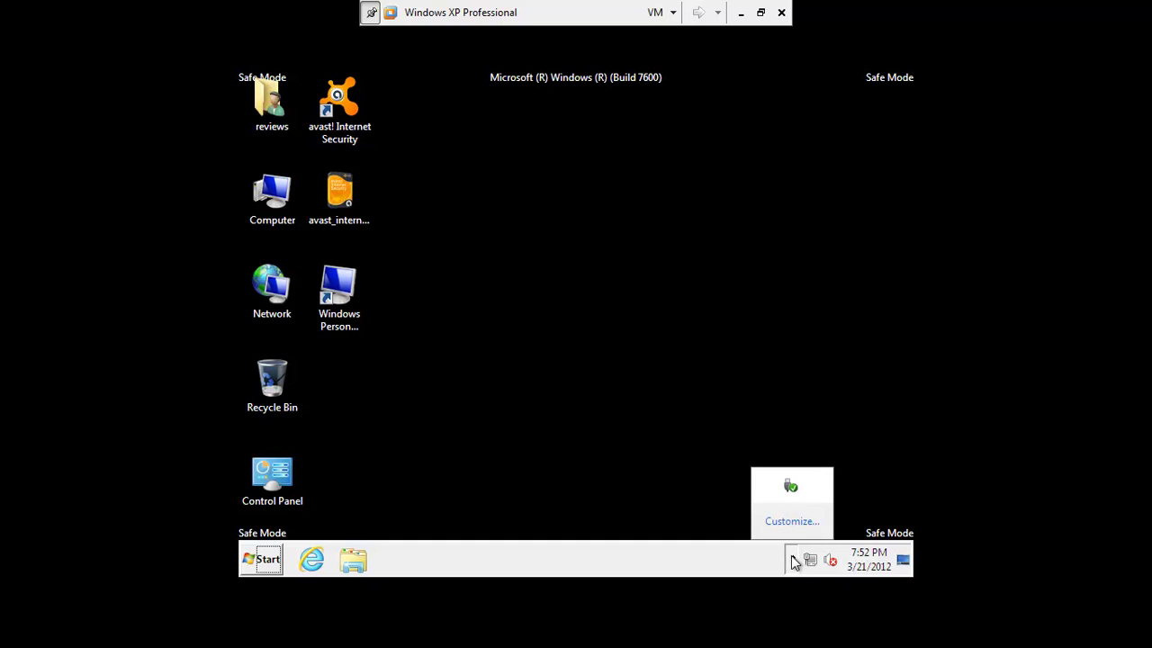
click(486, 171)
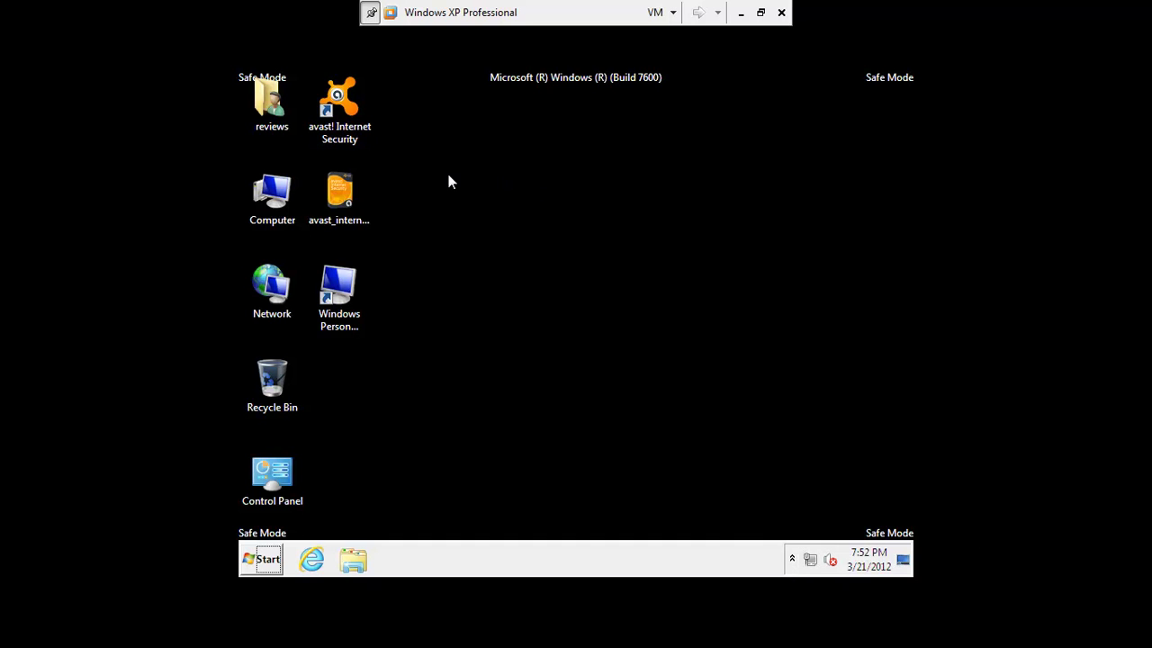
right_click(335, 94)
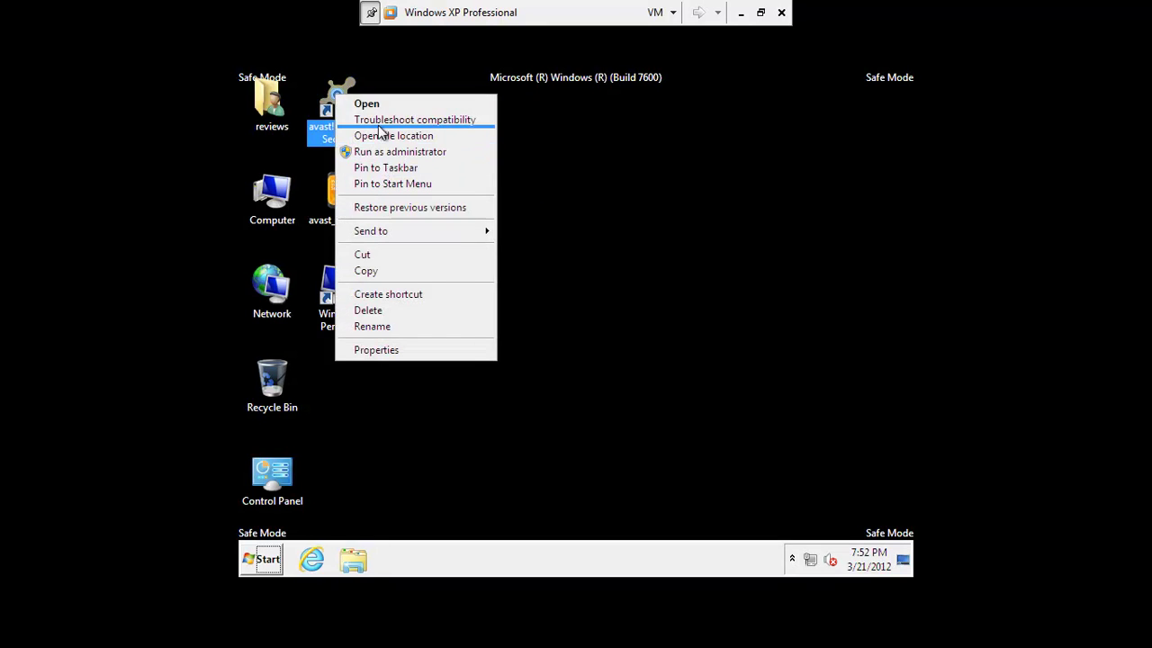
click(378, 104)
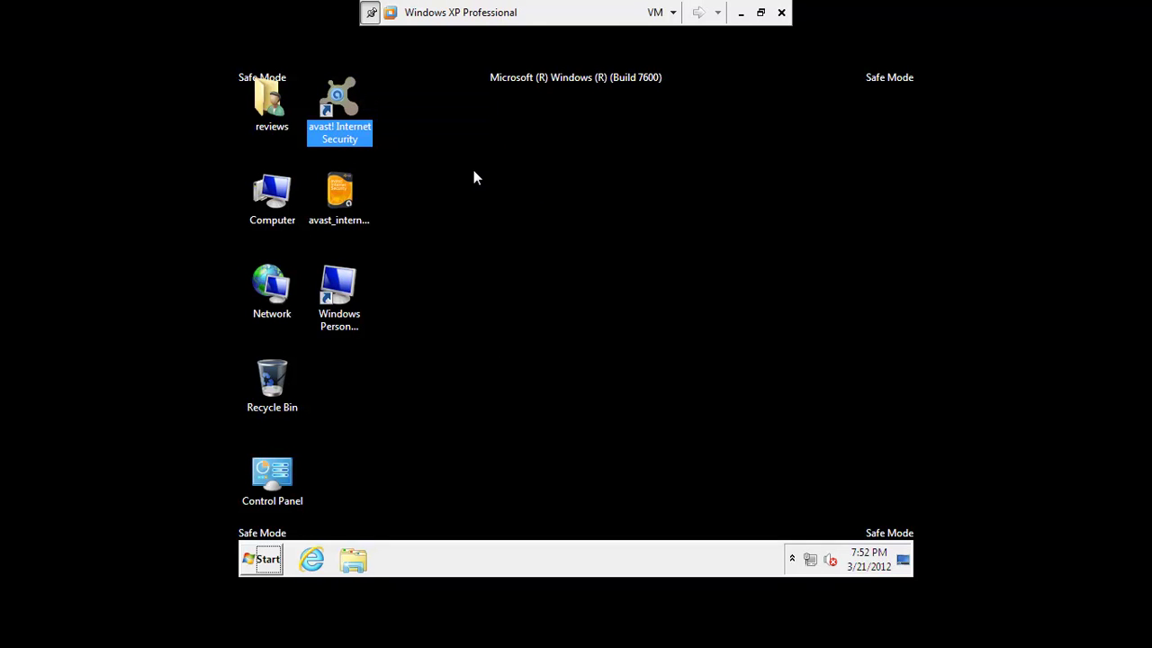
right_click(329, 95)
click(364, 104)
right_click(335, 97)
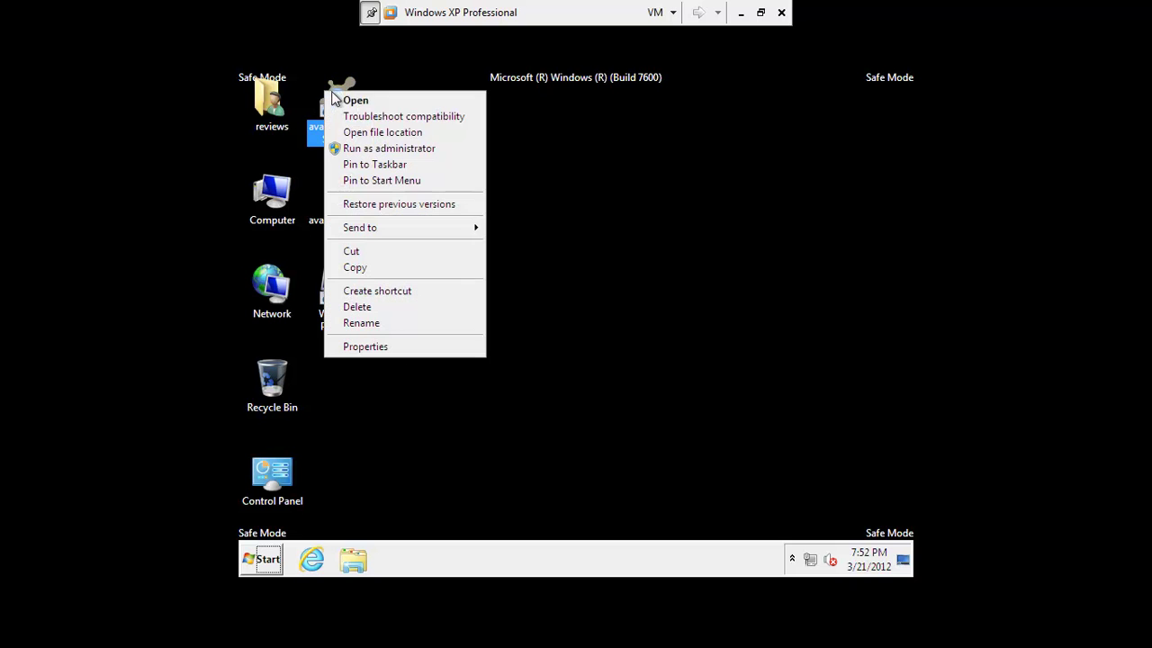
click(362, 149)
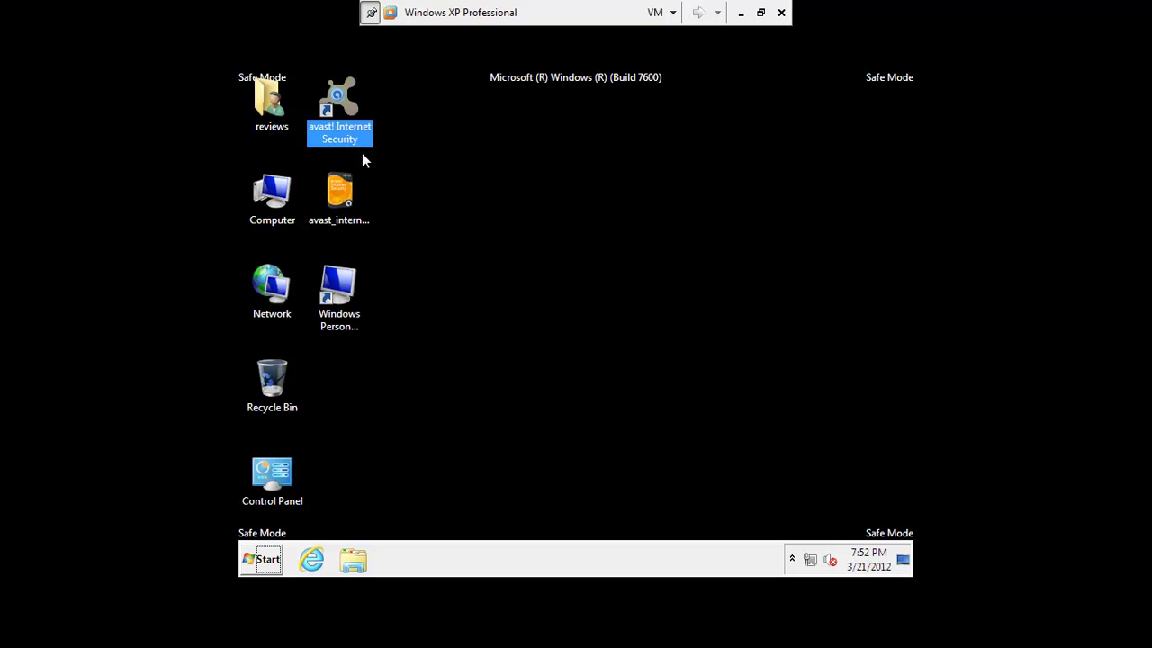
Try Task Manager, then avast! from the Start menu; Windows Personal Detective appears instead.
right_click(468, 564)
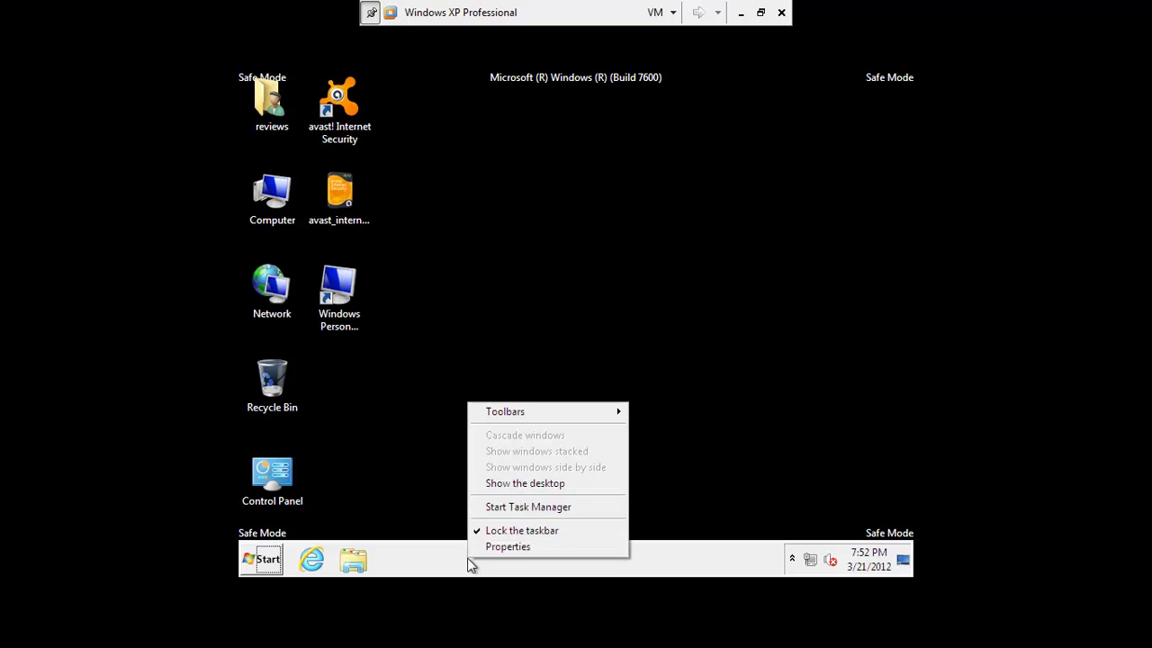
click(539, 509)
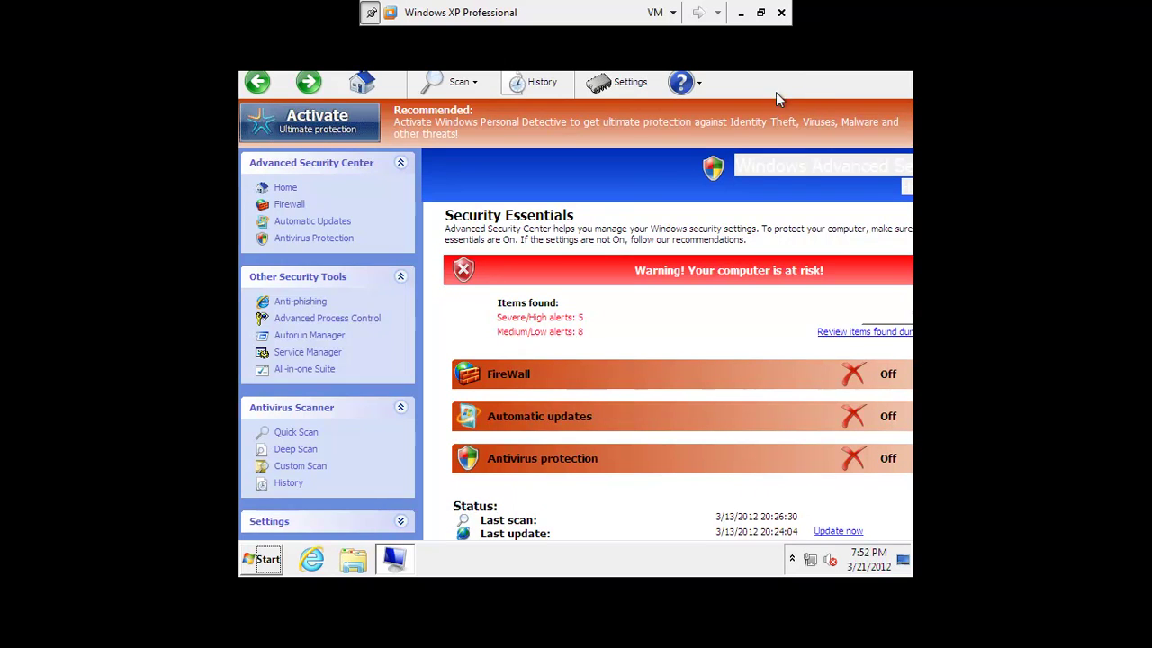
click(262, 559)
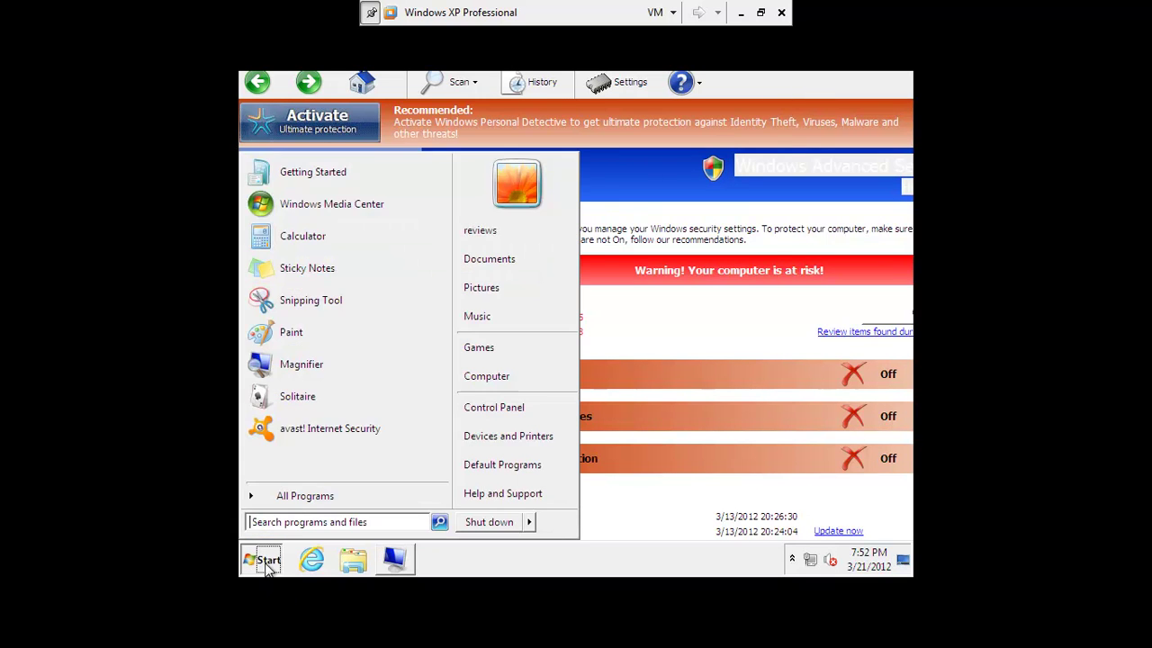
click(288, 433)
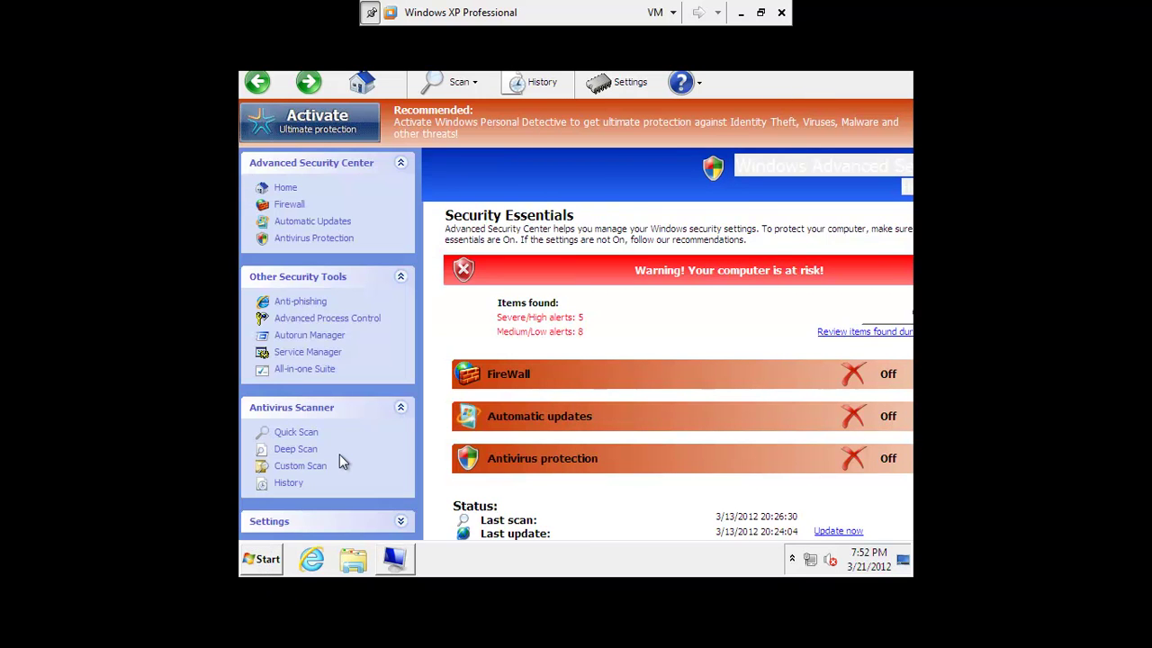
click(262, 559)
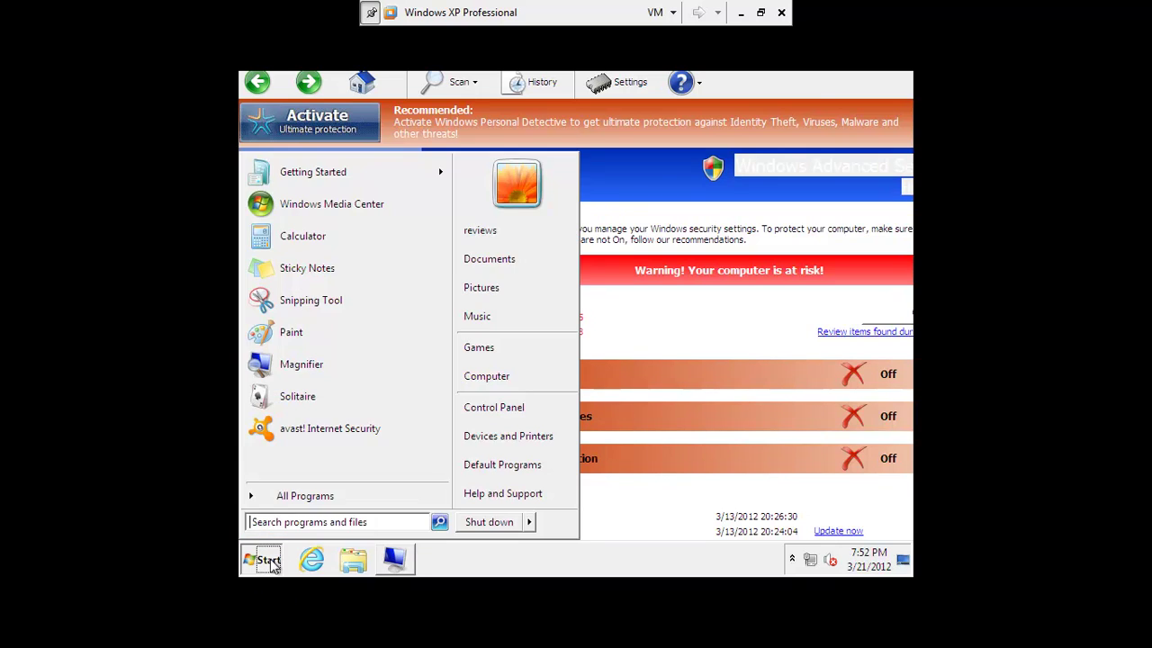
click(802, 85)
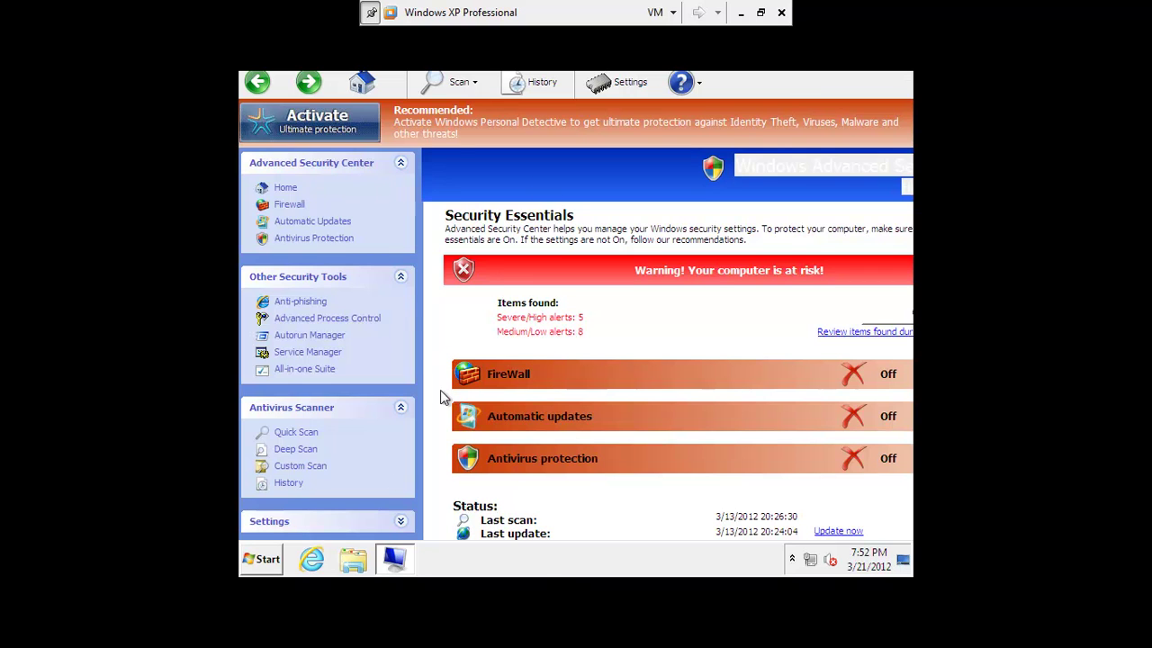
Retry Start Task Manager from the taskbar, then use Show the desktop to reveal the Windows 7 desktop.
right_click(582, 556)
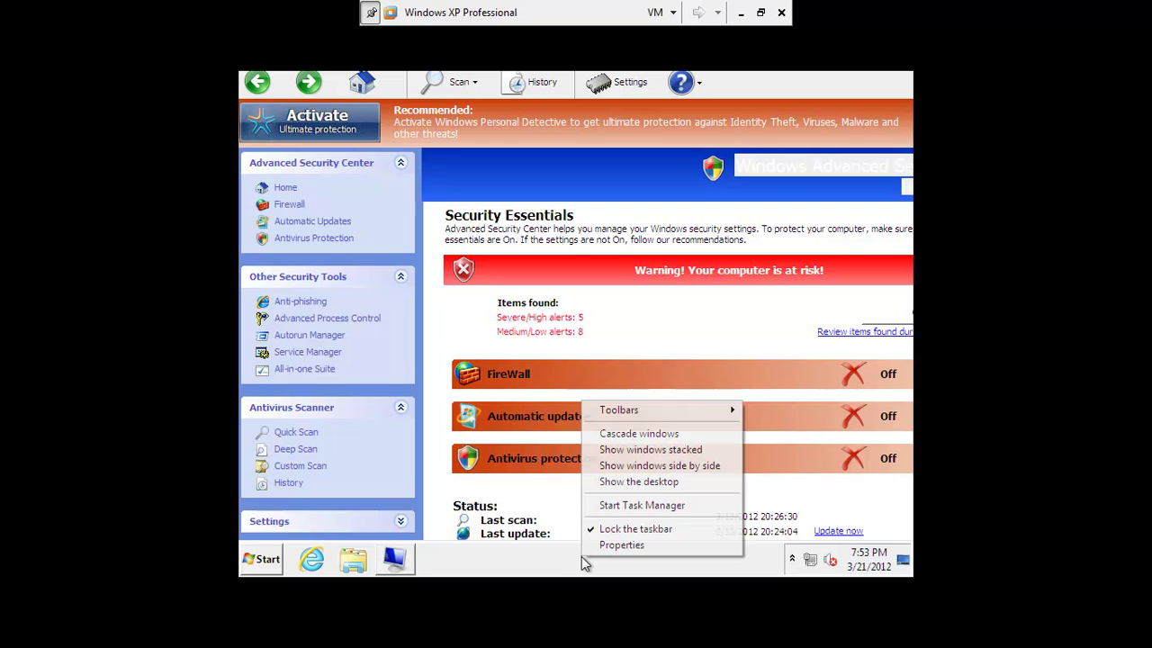
click(643, 506)
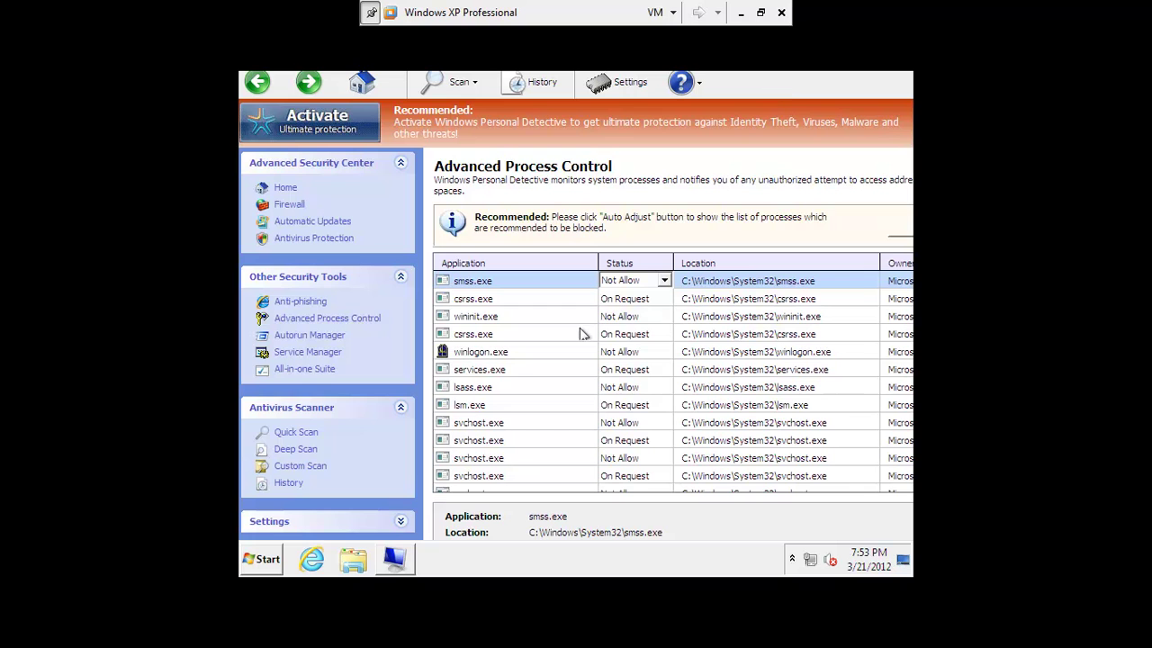
right_click(580, 560)
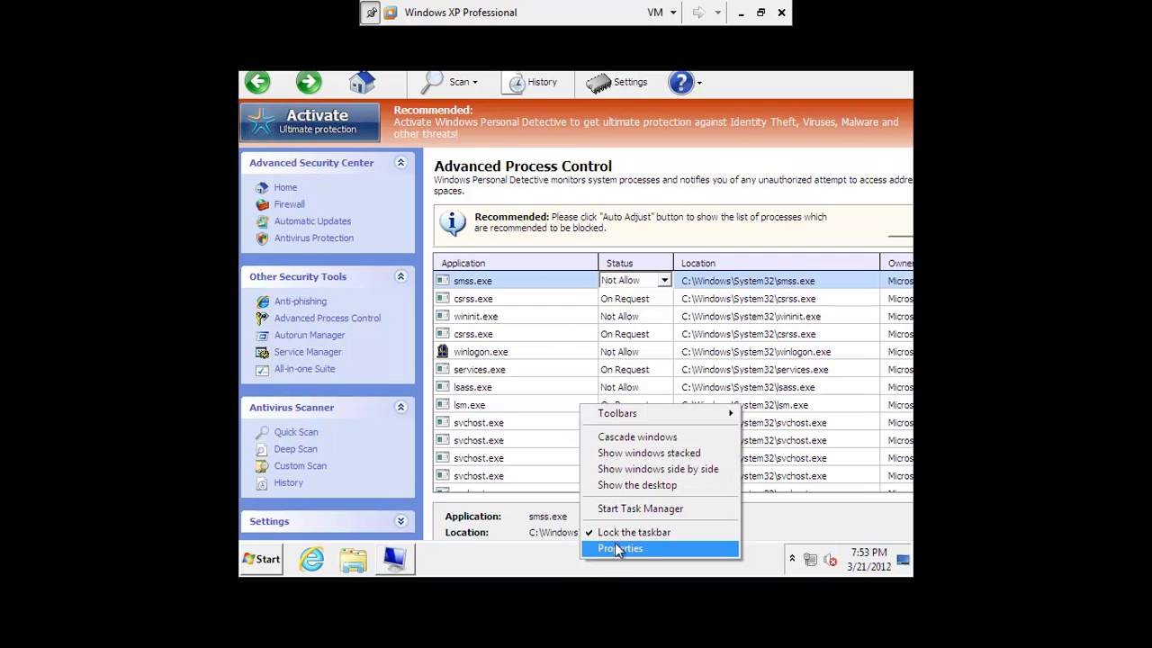
click(614, 485)
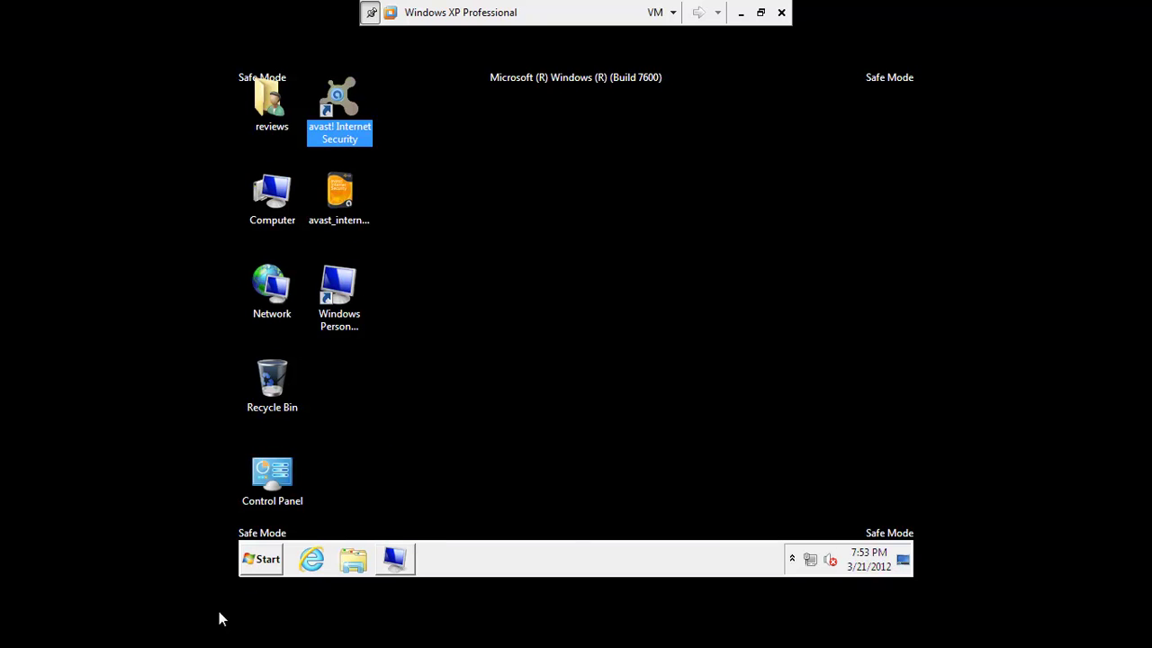
Search 'cmd' in the Start menu and launch it to open a Command Prompt window.
click(270, 559)
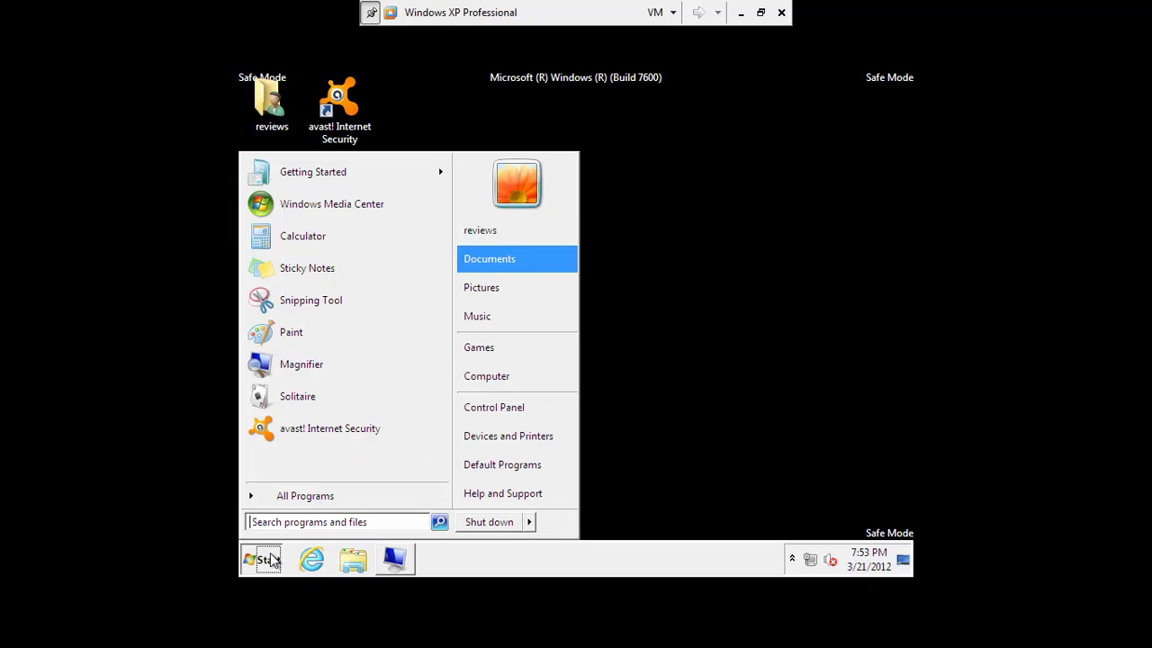
click(401, 522)
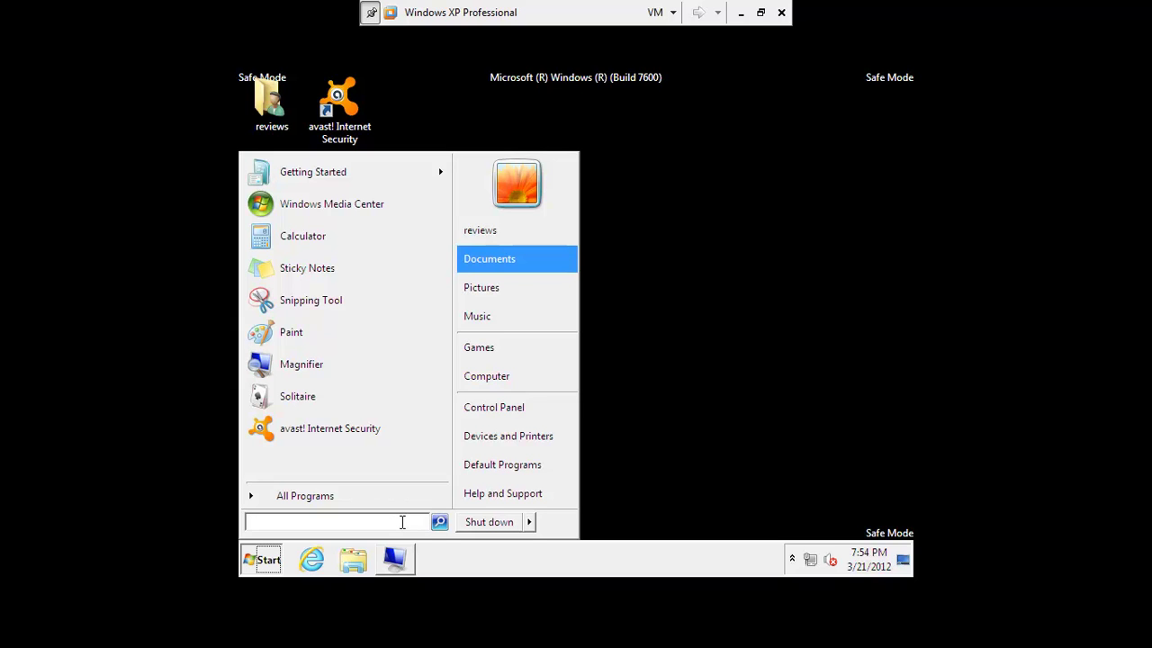
text(cmd)
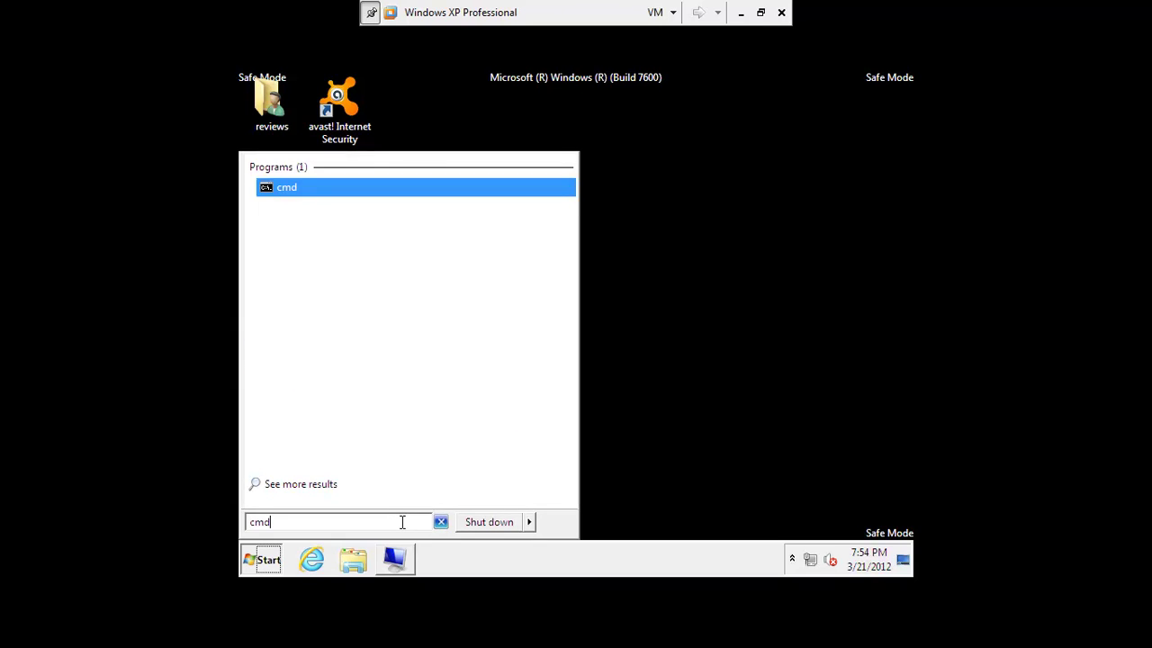
click(297, 188)
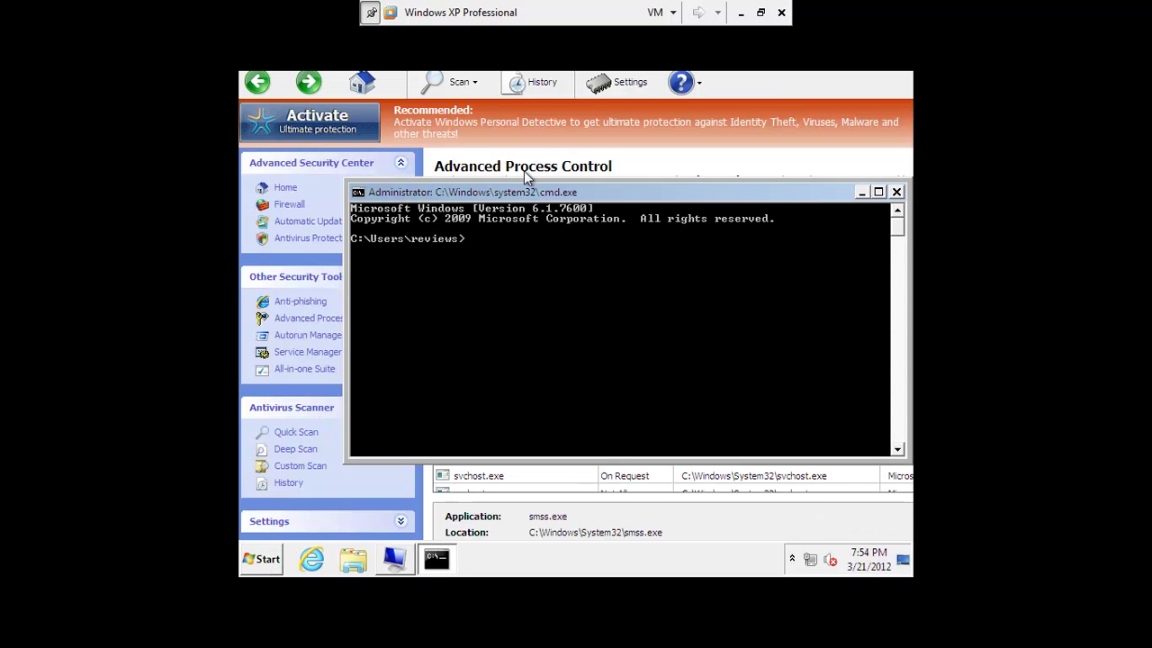
Change directory into c:\Program Files\AVAST Software\Avast.
text(cd c)
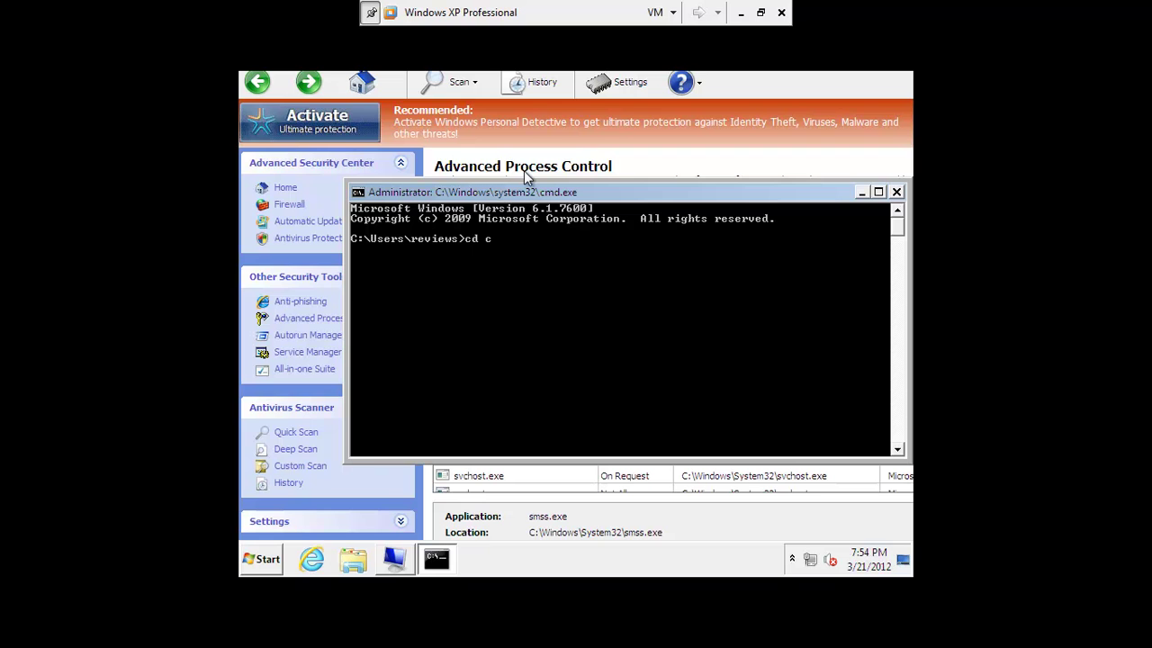
text(:\program files)
key(Return)
text(cd )
text(ava)
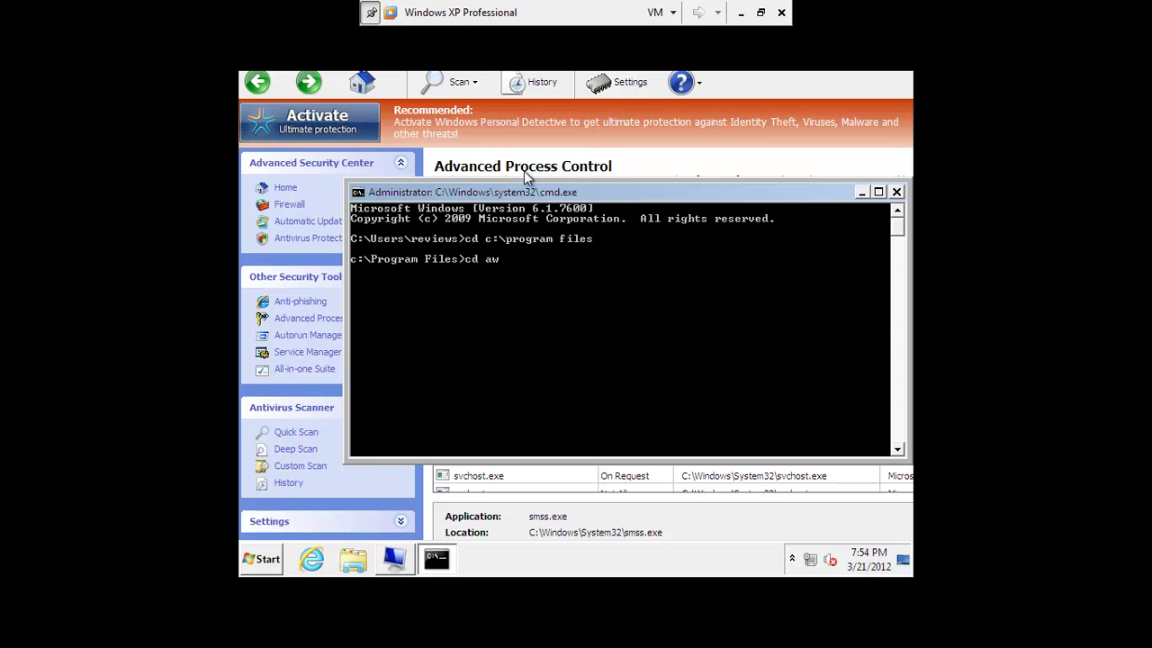
text(st software)
key(Return)
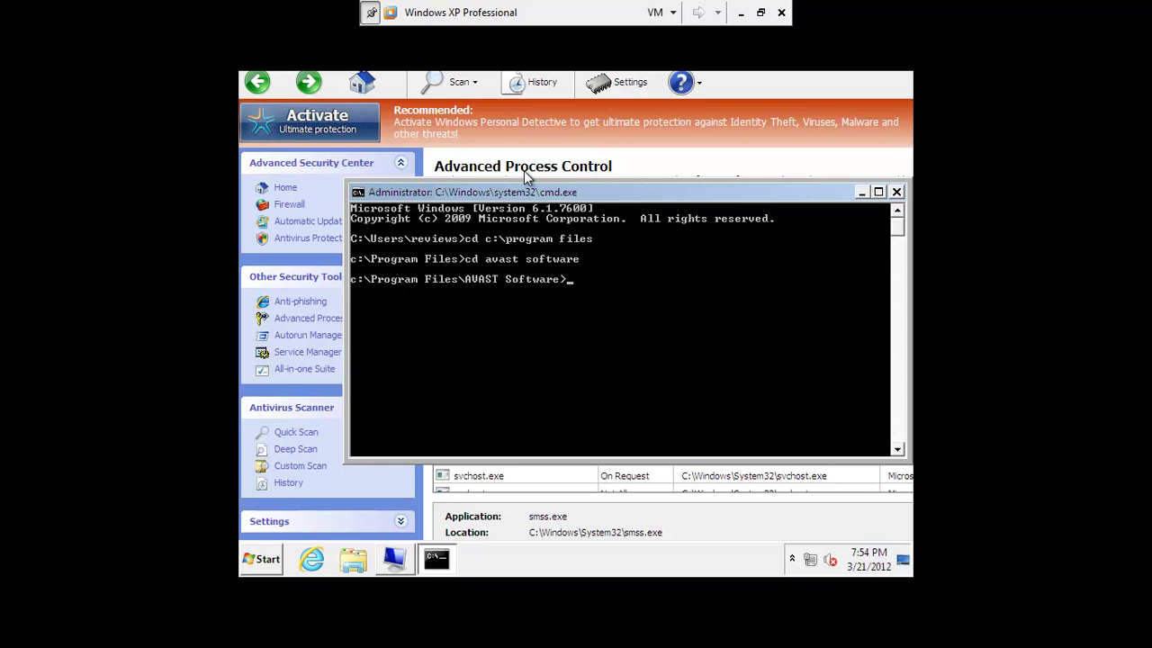
text(cd avast)
key(Return)
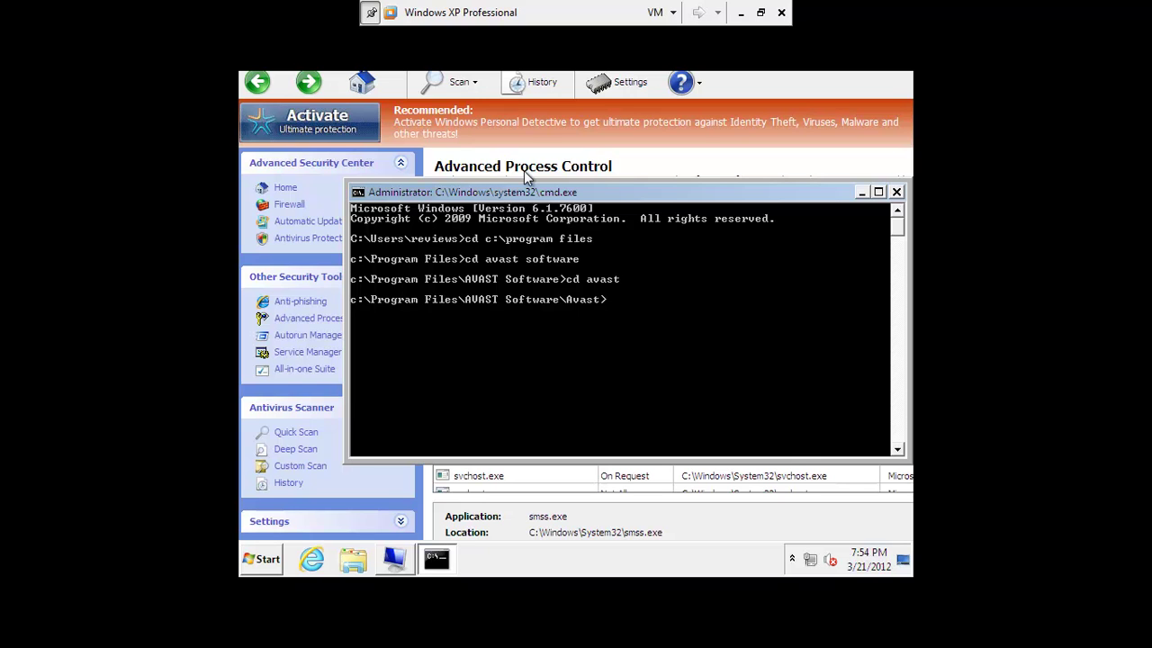
Run the ashupd vps update command in the Avast folder.
text(ashupd vps)
key(Return)
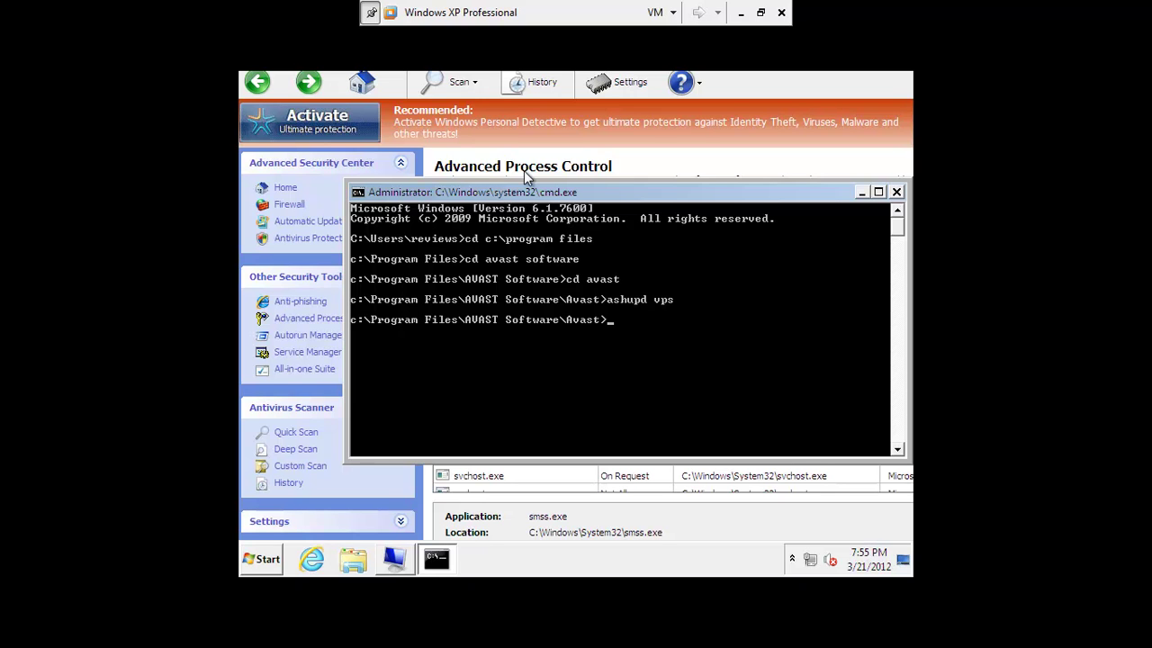
click(817, 83)
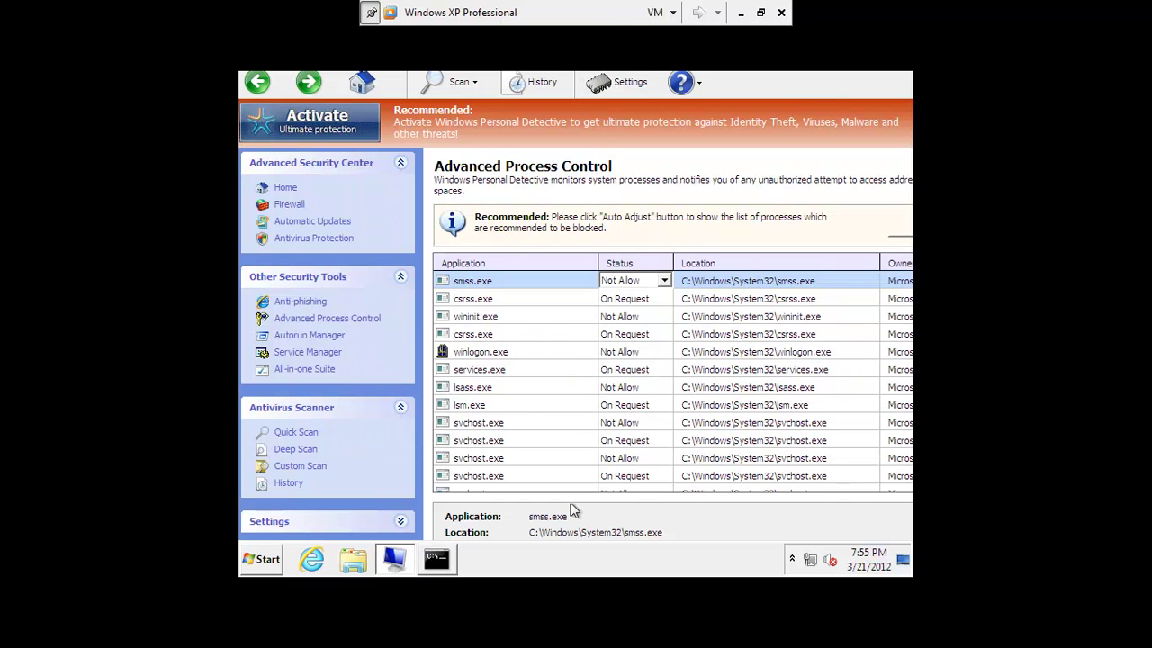
click(435, 559)
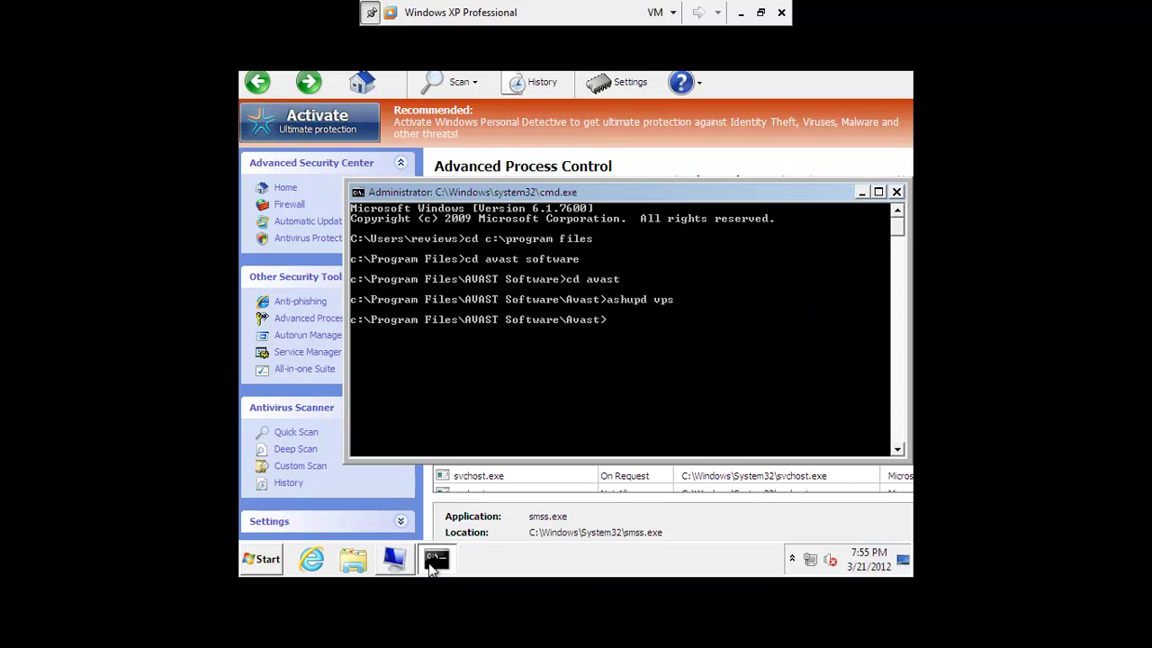